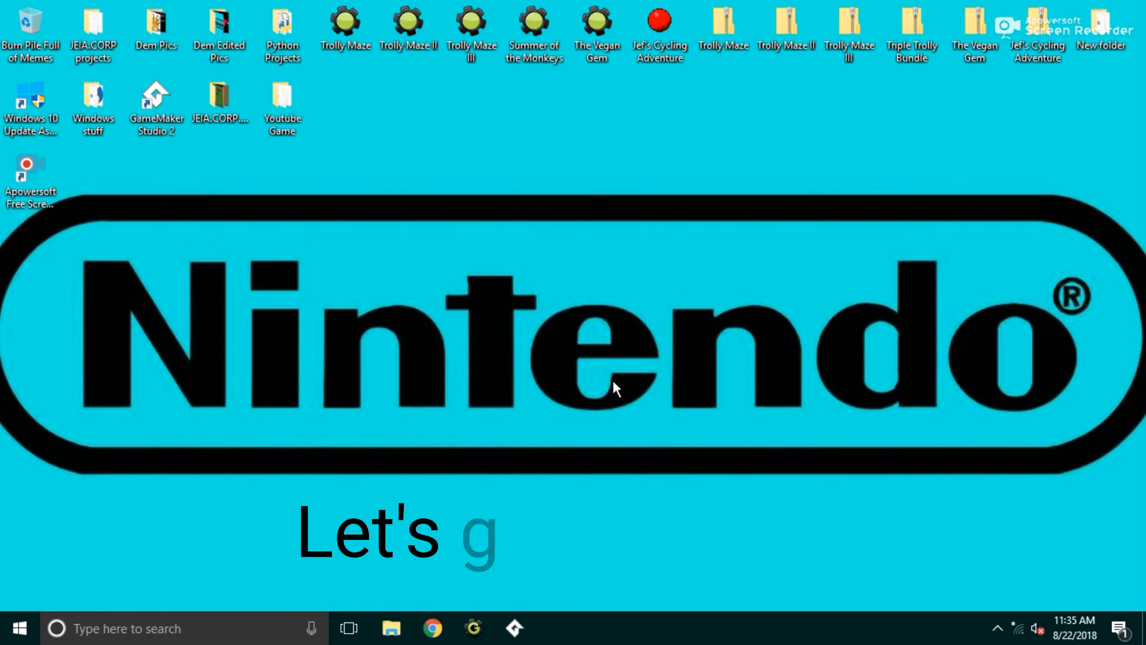
Open the Maze Game project from the Youtube Game folder and close the upgrade window, news page and tutorial
{"action": "double_click", "coordinate": [286, 108]}
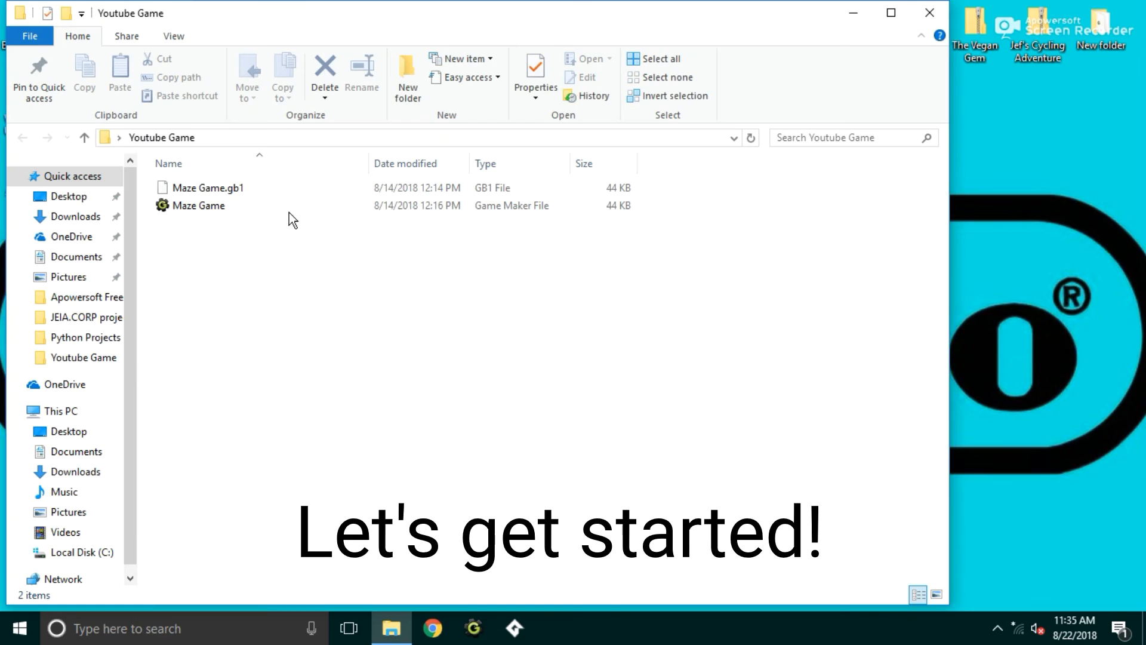
{"action": "double_click", "coordinate": [221, 203]}
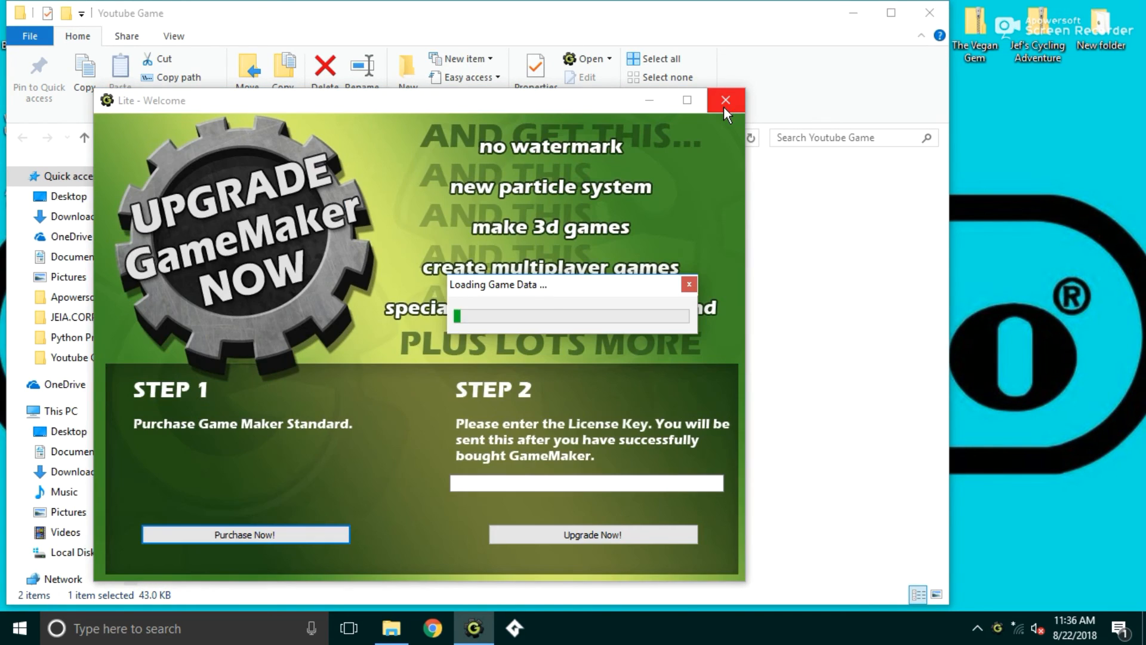
{"action": "left_click", "coordinate": [724, 105]}
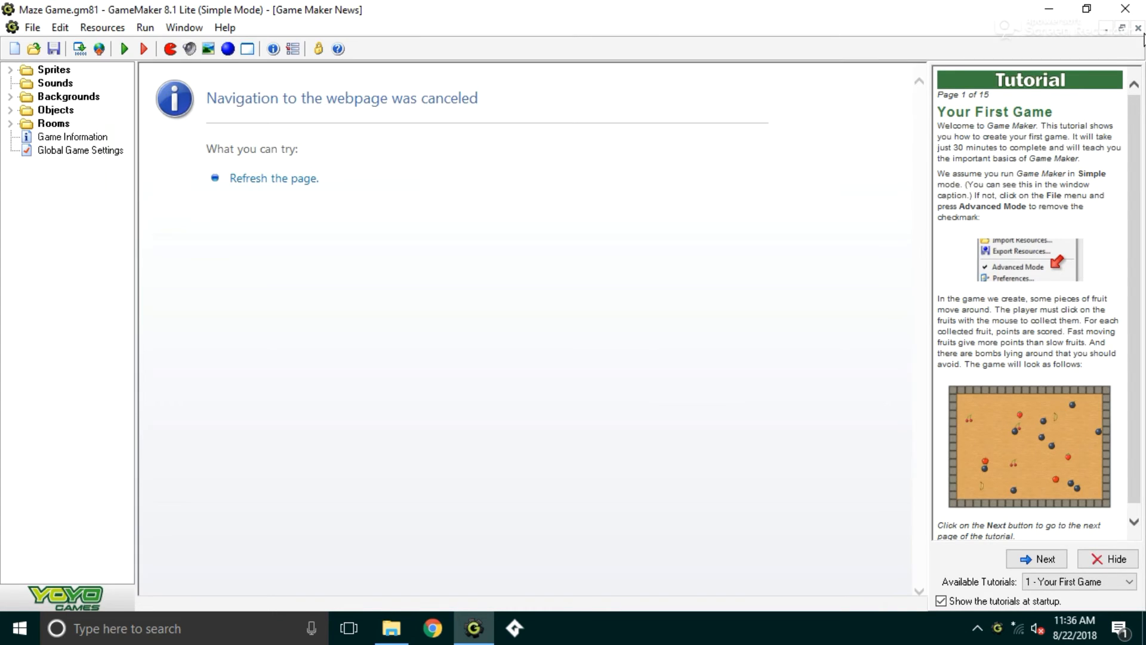
{"action": "left_click", "coordinate": [1138, 27]}
{"action": "left_click", "coordinate": [1115, 560]}
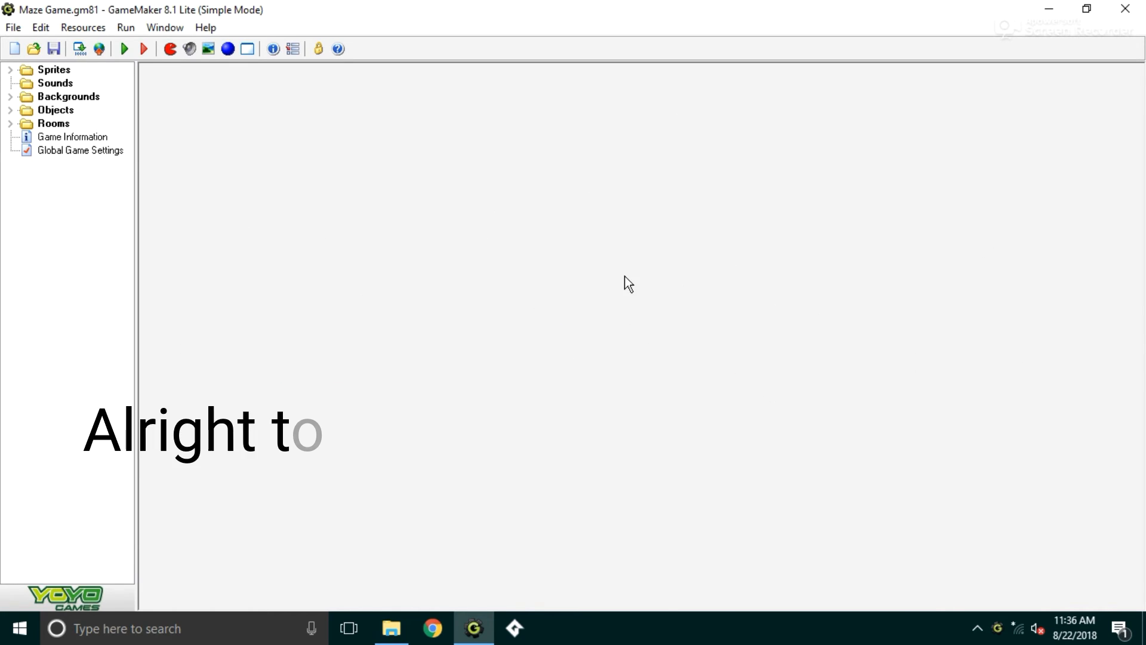
Create a new background resource and name it background3
{"action": "left_click", "coordinate": [208, 49]}
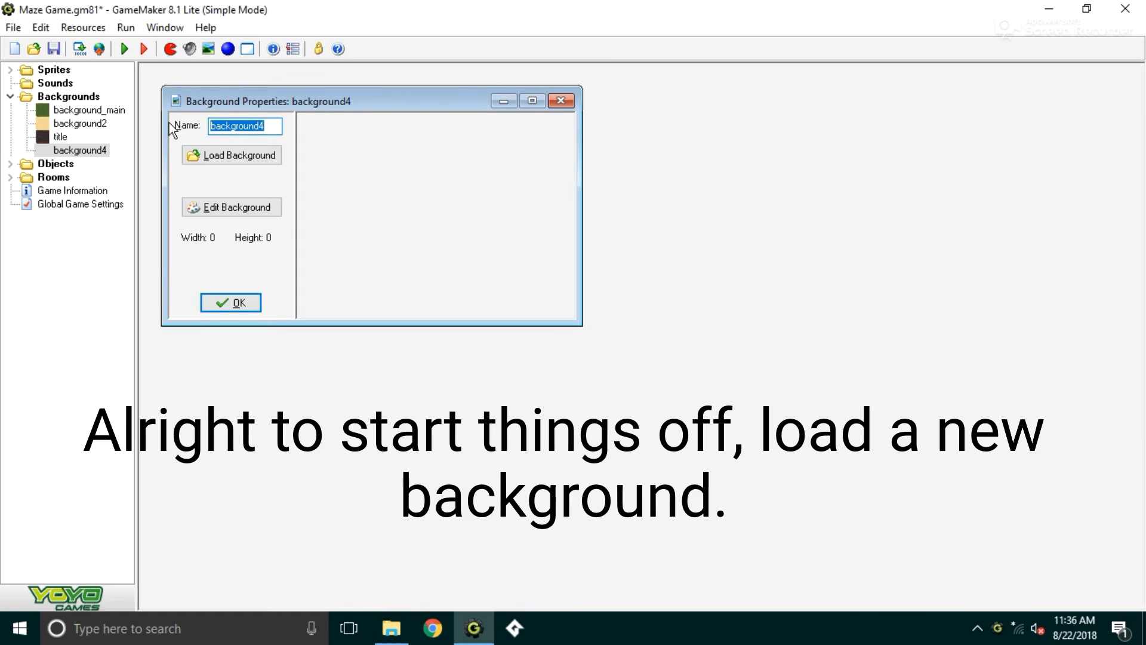
{"action": "left_click", "coordinate": [276, 127]}
{"action": "key", "text": "BackSpace"}
{"action": "type", "text": "3"}
Load the stone image into background3 and accept the background's properties
{"action": "left_click", "coordinate": [217, 157]}
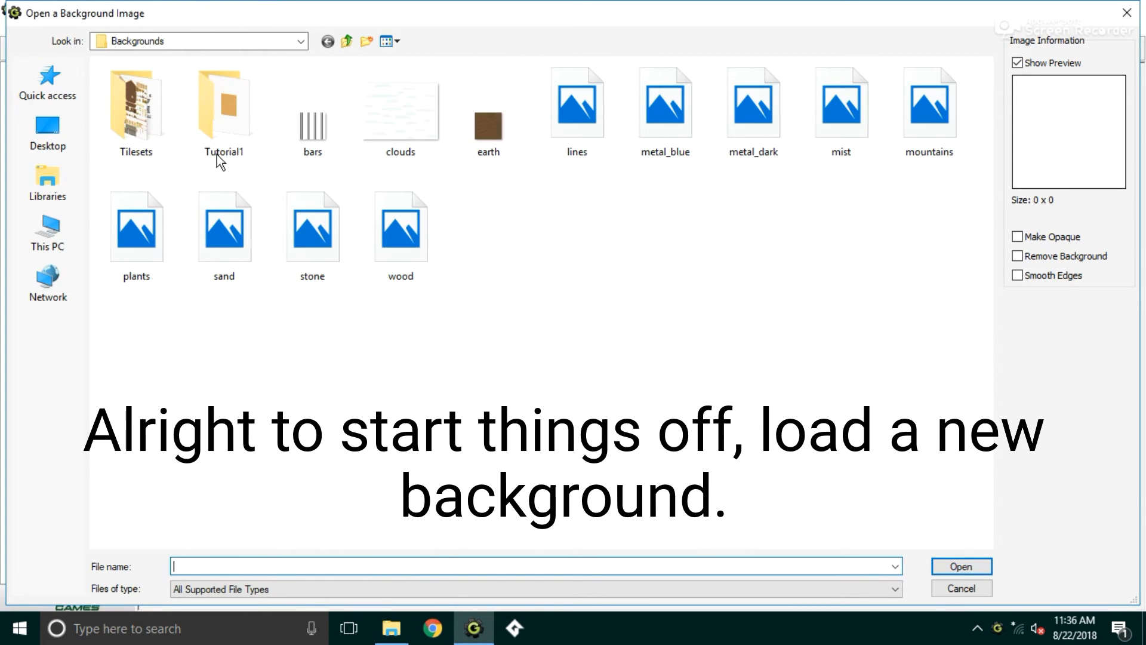
{"action": "left_click", "coordinate": [278, 227]}
{"action": "left_click", "coordinate": [592, 119]}
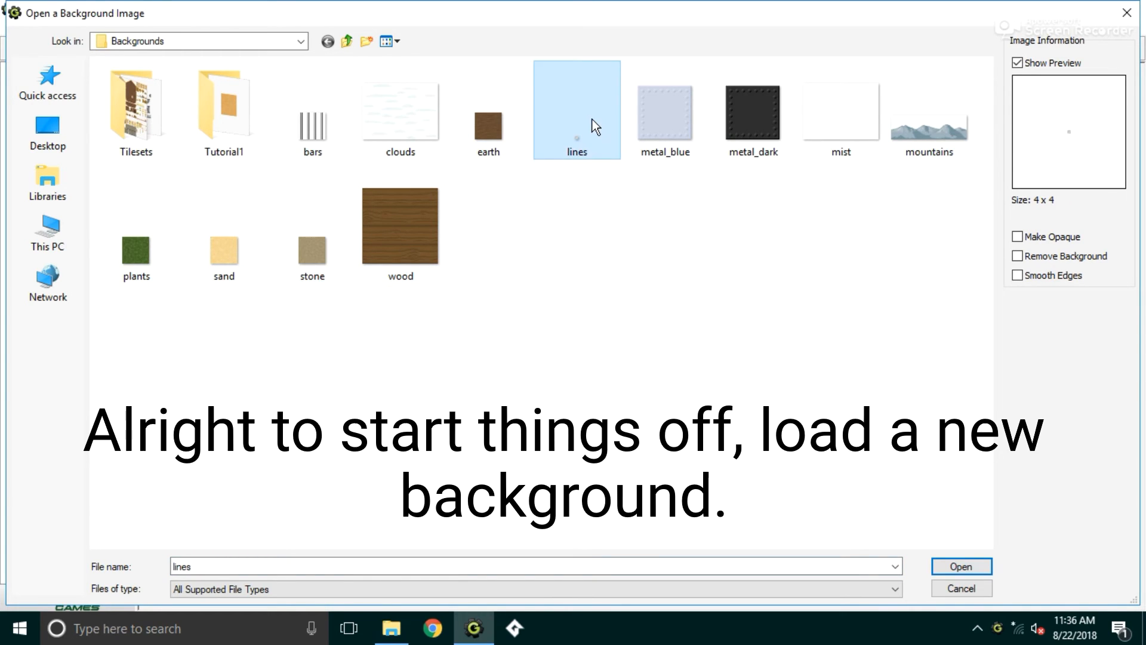
{"action": "left_click", "coordinate": [307, 250]}
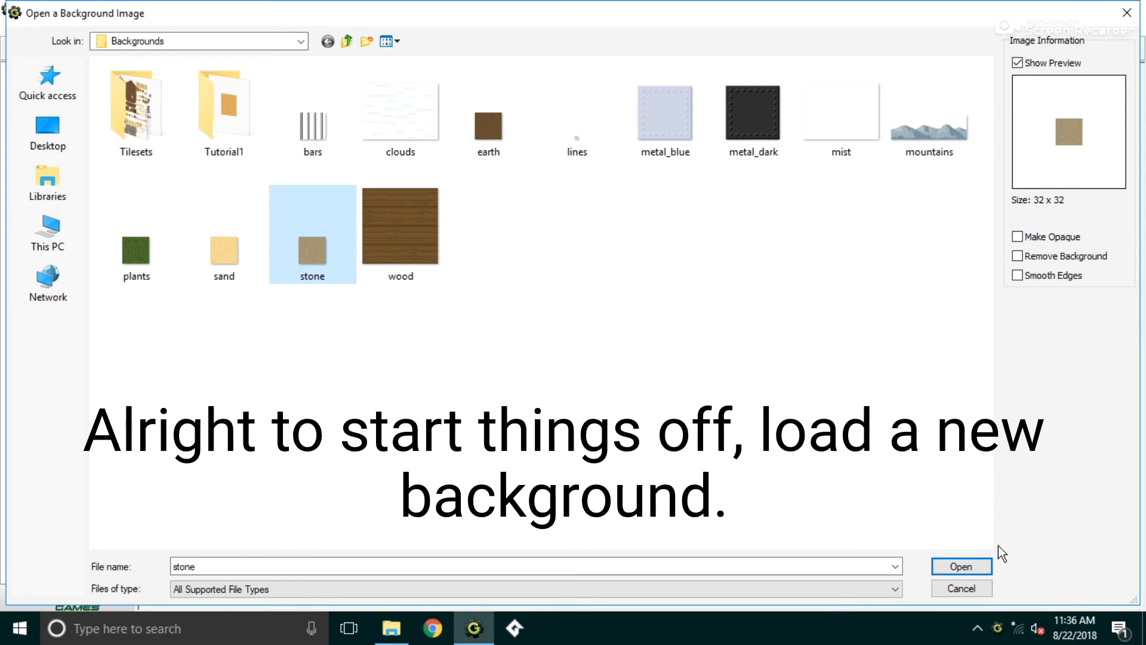
{"action": "left_click", "coordinate": [979, 567]}
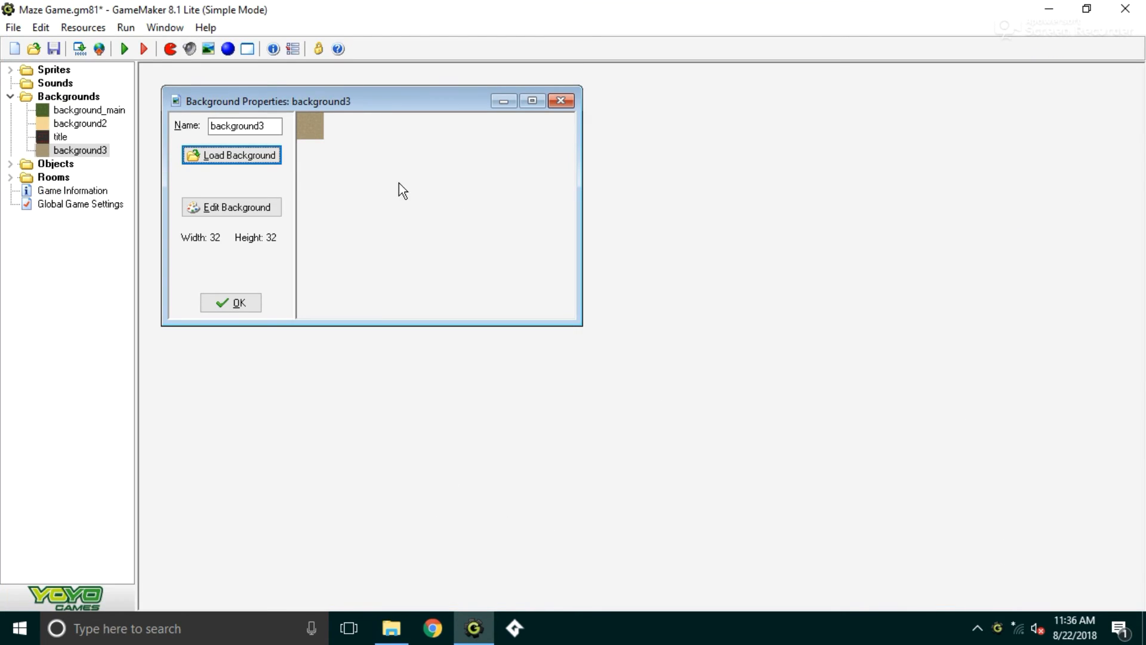
{"action": "left_click", "coordinate": [253, 306]}
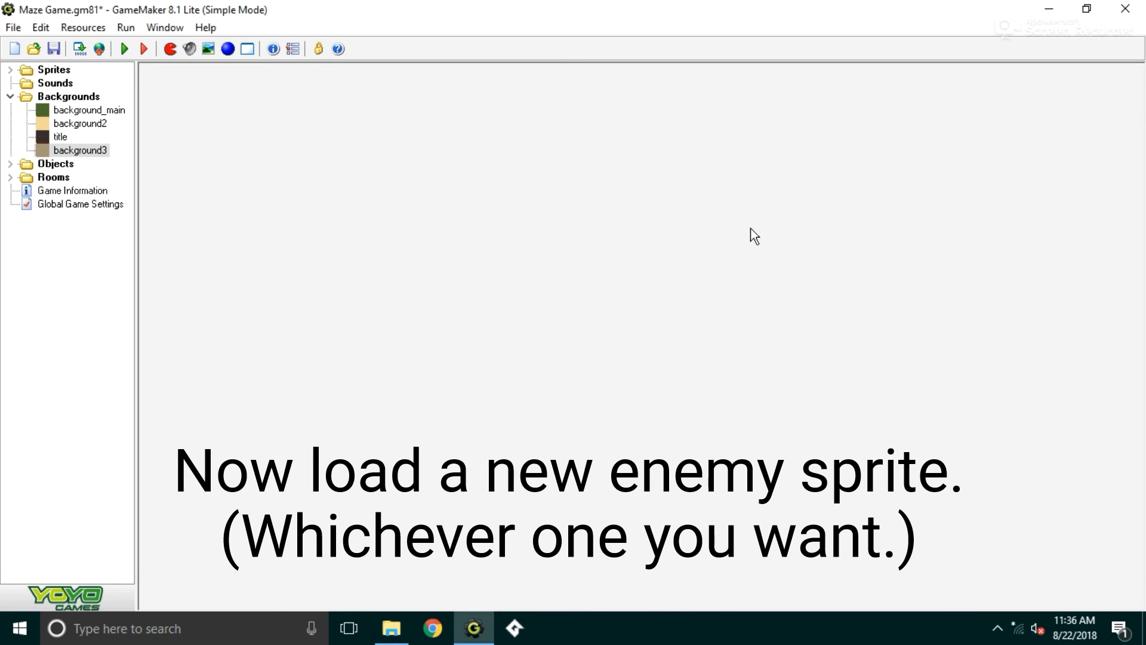
Create a new sprite resource and name it enemy3
{"action": "left_click", "coordinate": [170, 48]}
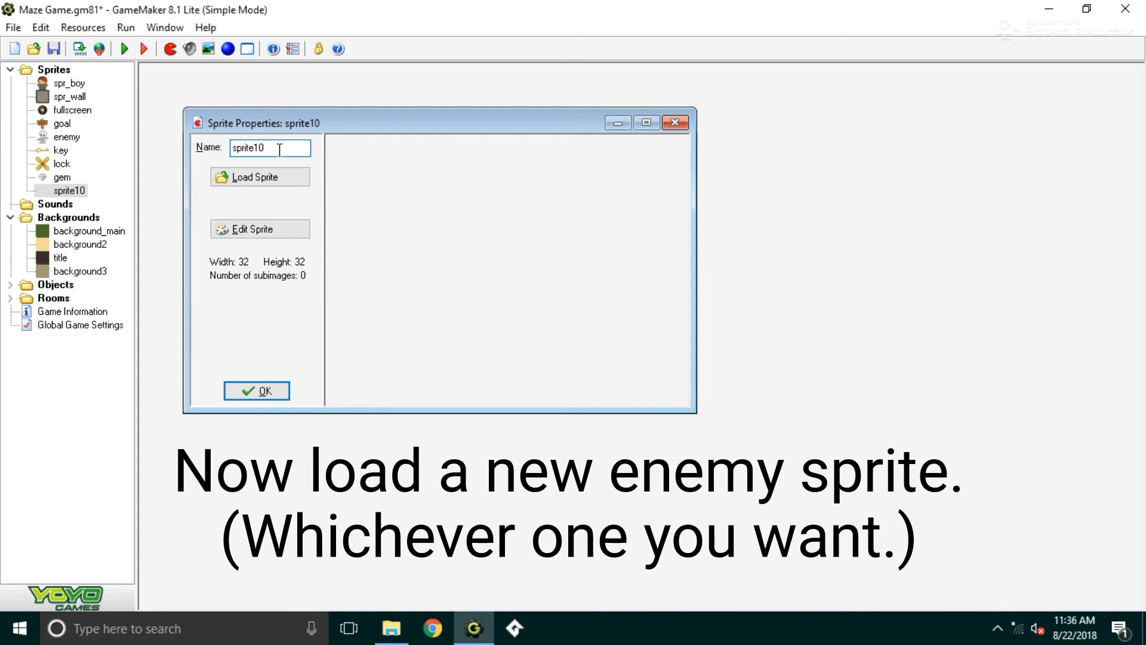
{"action": "type", "text": "enem"}
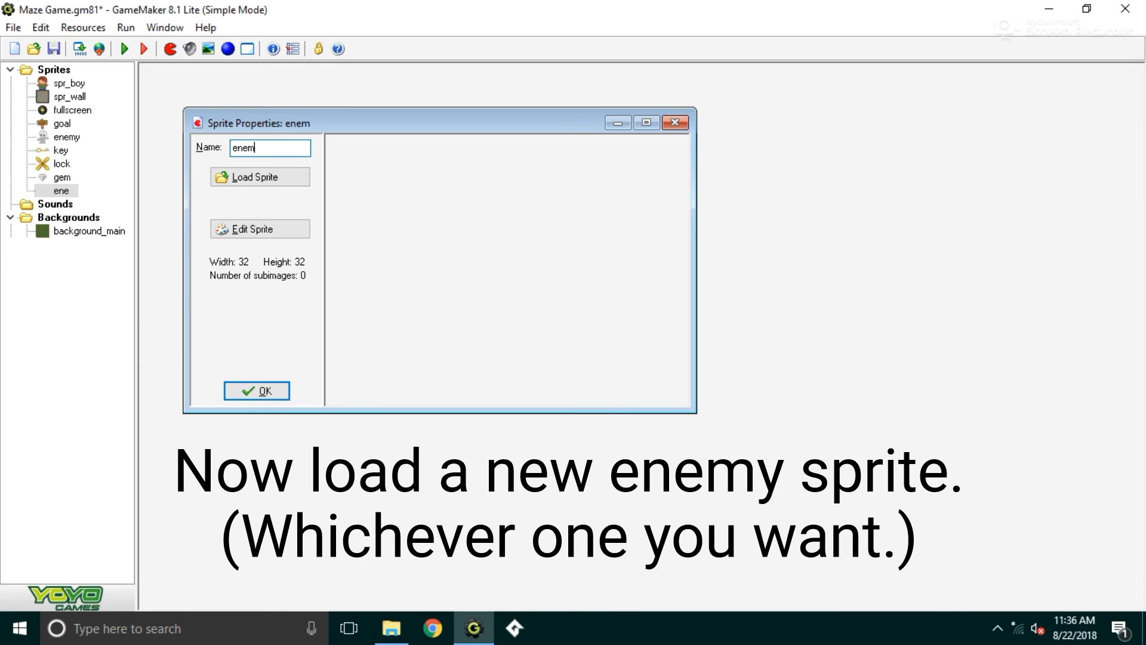
{"action": "type", "text": "y3"}
Load the ghost_floating_strip8 image into the enemy3 sprite and accept its properties
{"action": "left_click", "coordinate": [258, 180]}
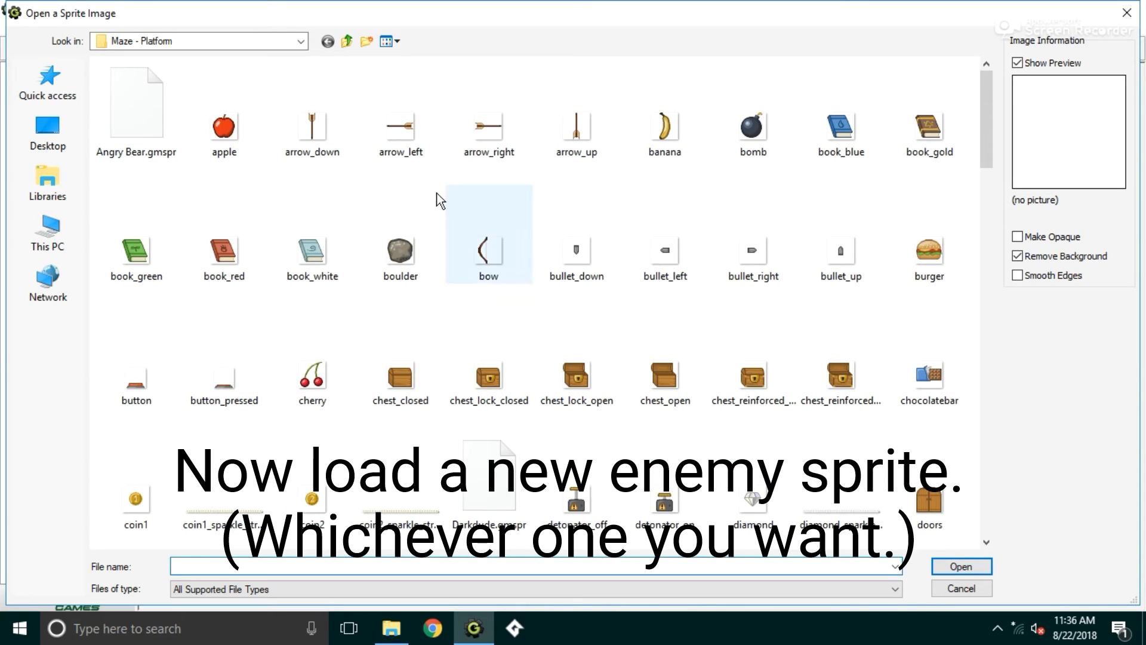
{"action": "left_click_drag", "start_coordinate": [989, 77], "coordinate": [948, 252]}
{"action": "left_click", "coordinate": [760, 123]}
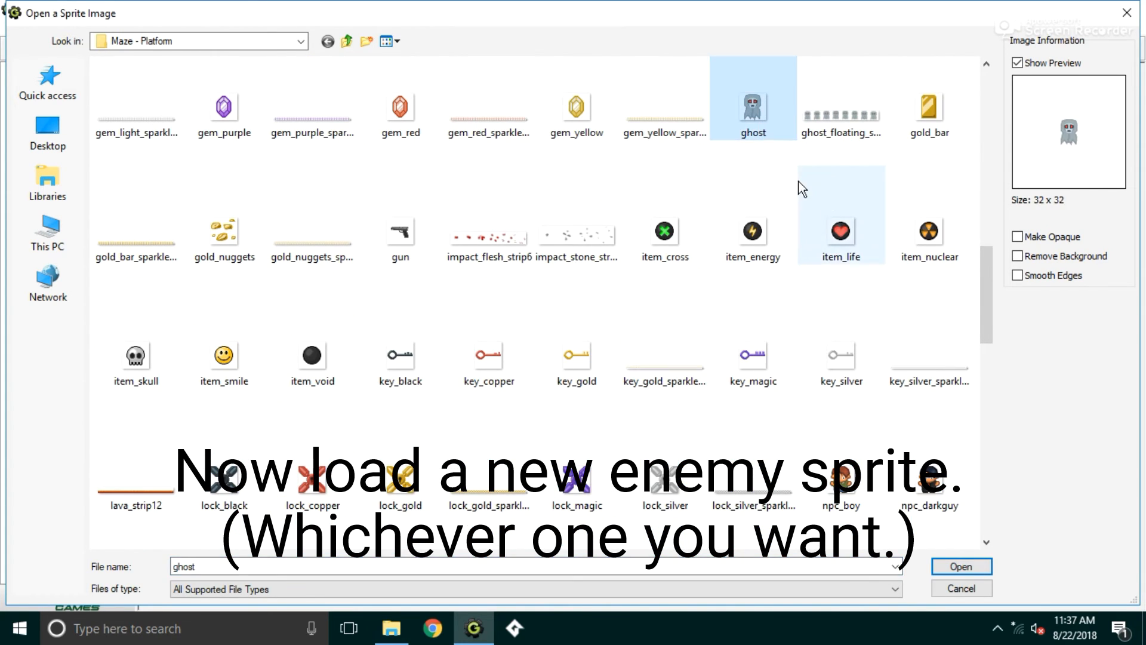
{"action": "left_click", "coordinate": [836, 141]}
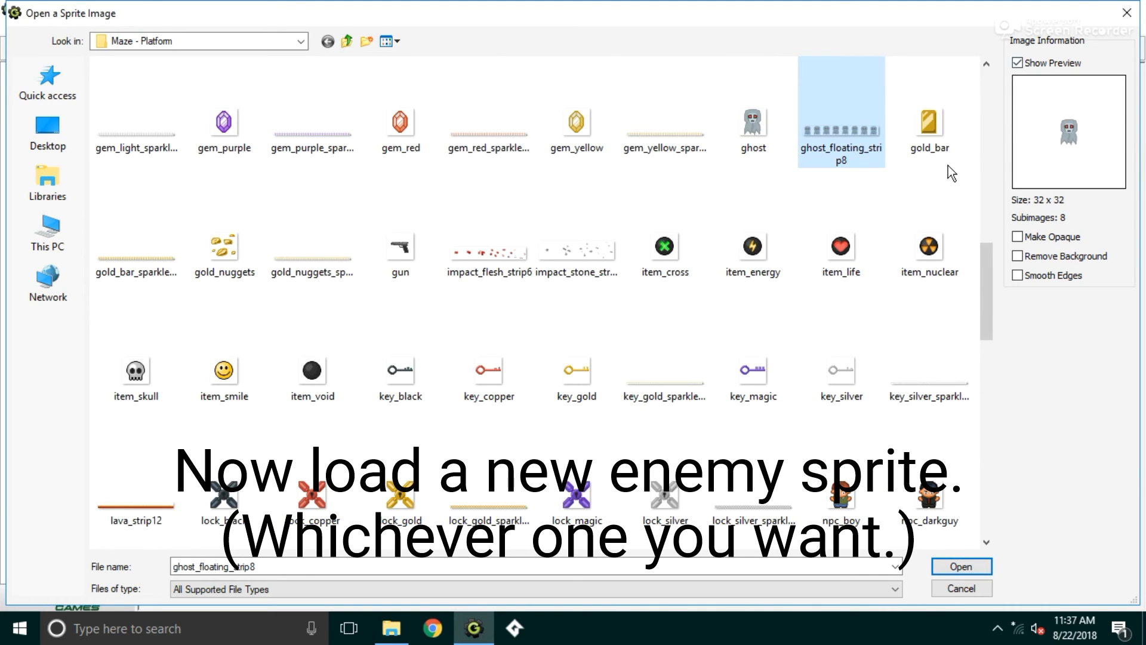
{"action": "left_click", "coordinate": [958, 567]}
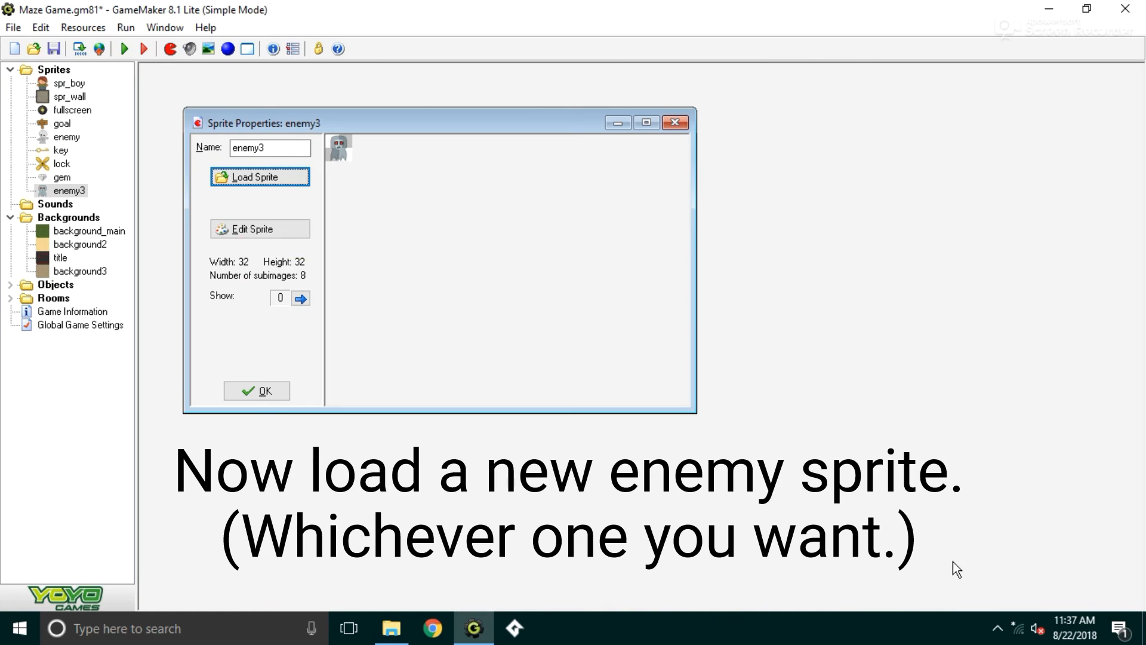
{"action": "left_click", "coordinate": [260, 396]}
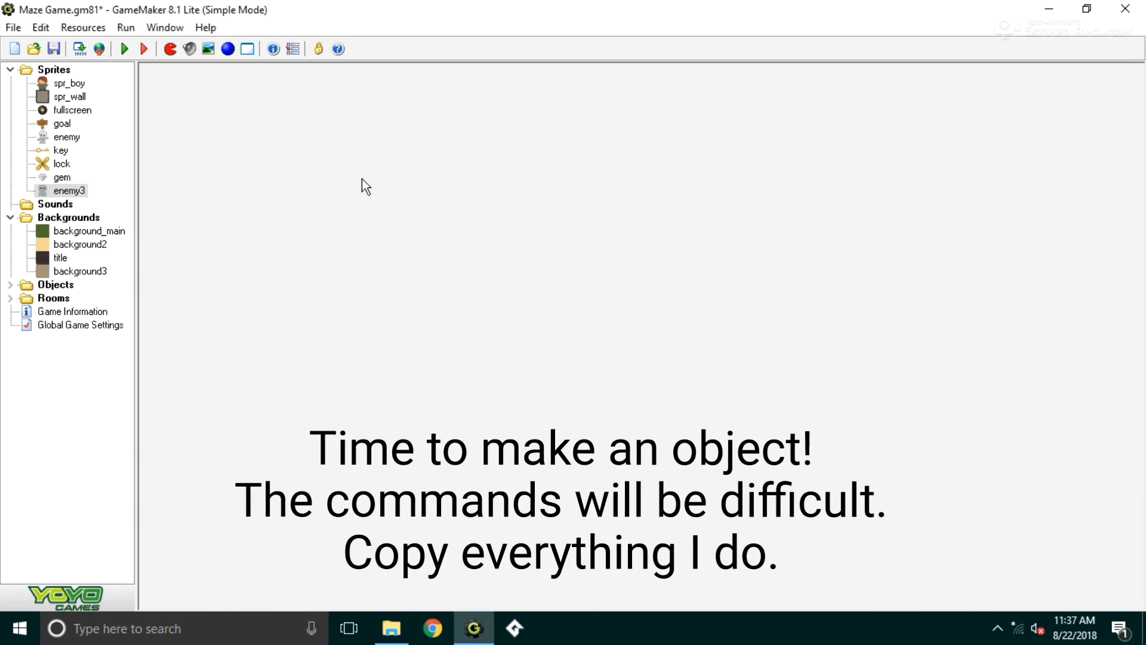
Create a new object named enemy3 and assign it the enemy3 sprite
{"action": "left_click", "coordinate": [227, 48]}
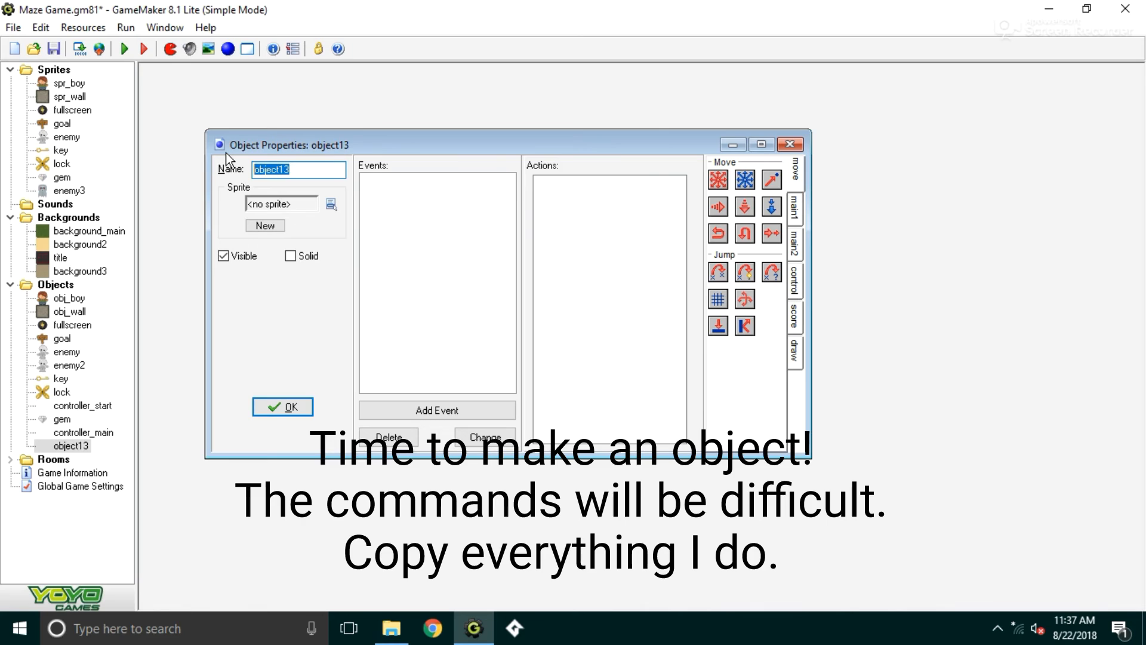
{"action": "type", "text": "enemy"}
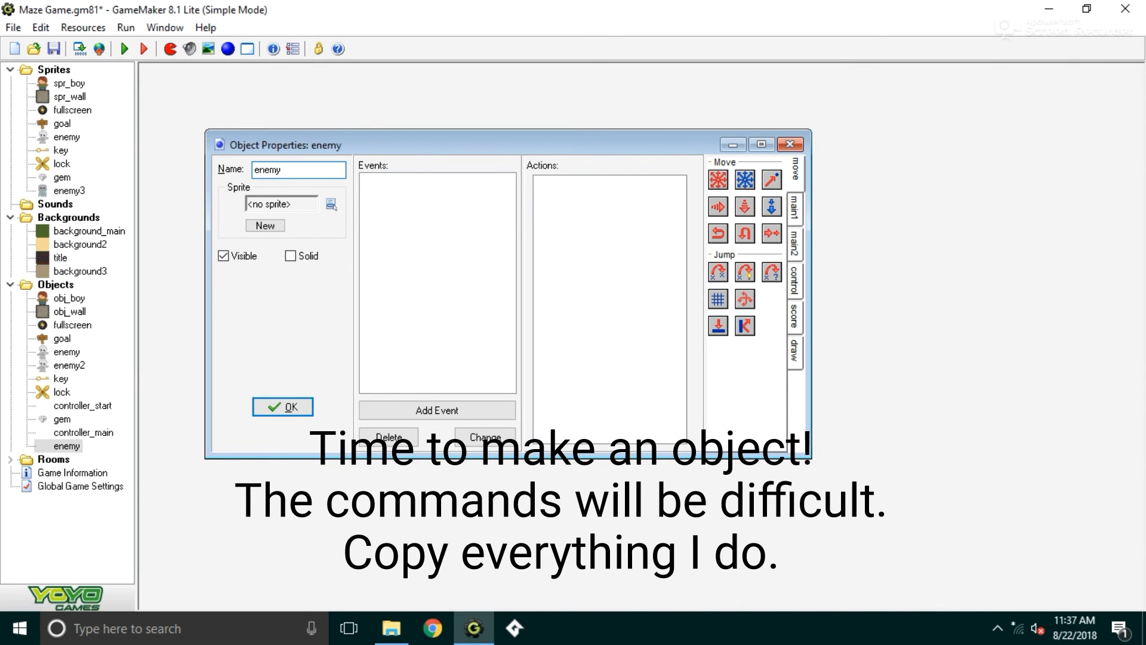
{"action": "type", "text": "3"}
{"action": "left_click", "coordinate": [268, 202]}
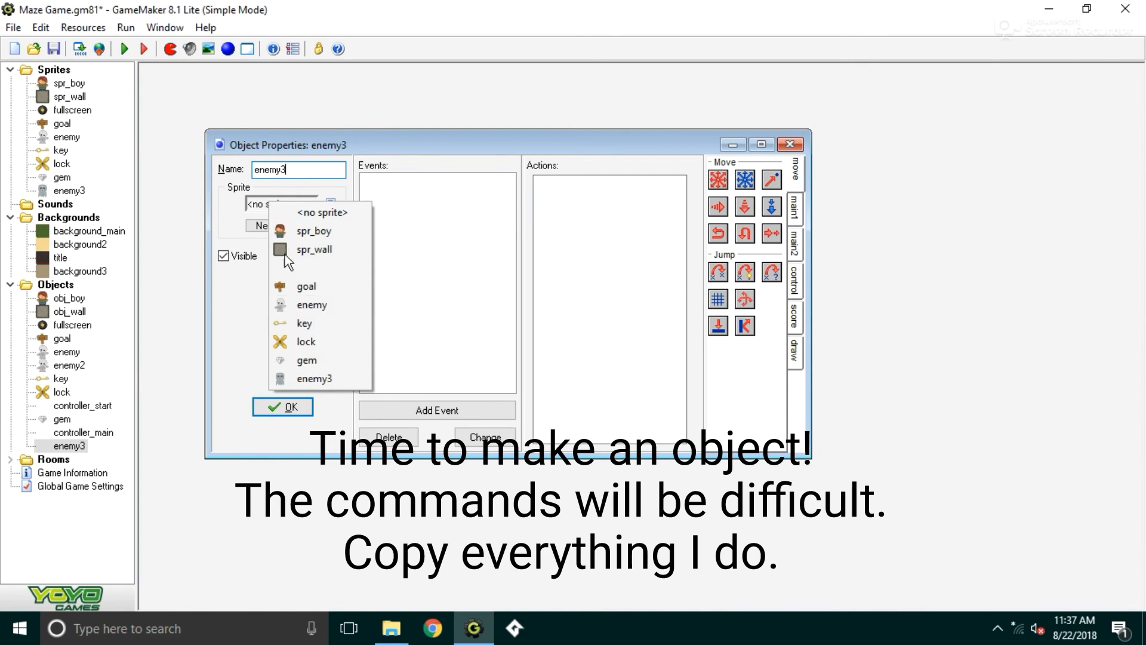
{"action": "left_click", "coordinate": [310, 376]}
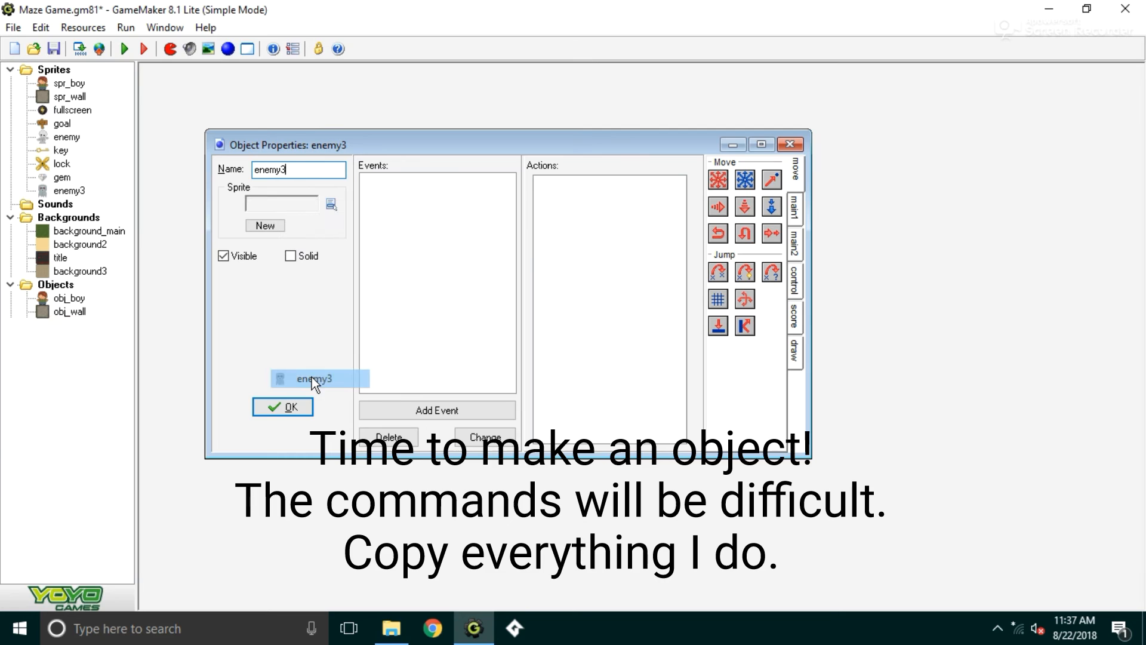
Give enemy3 a Create event with a Move Fixed action using the up, left, right and down directions at speed 32/6
{"action": "left_click", "coordinate": [402, 418]}
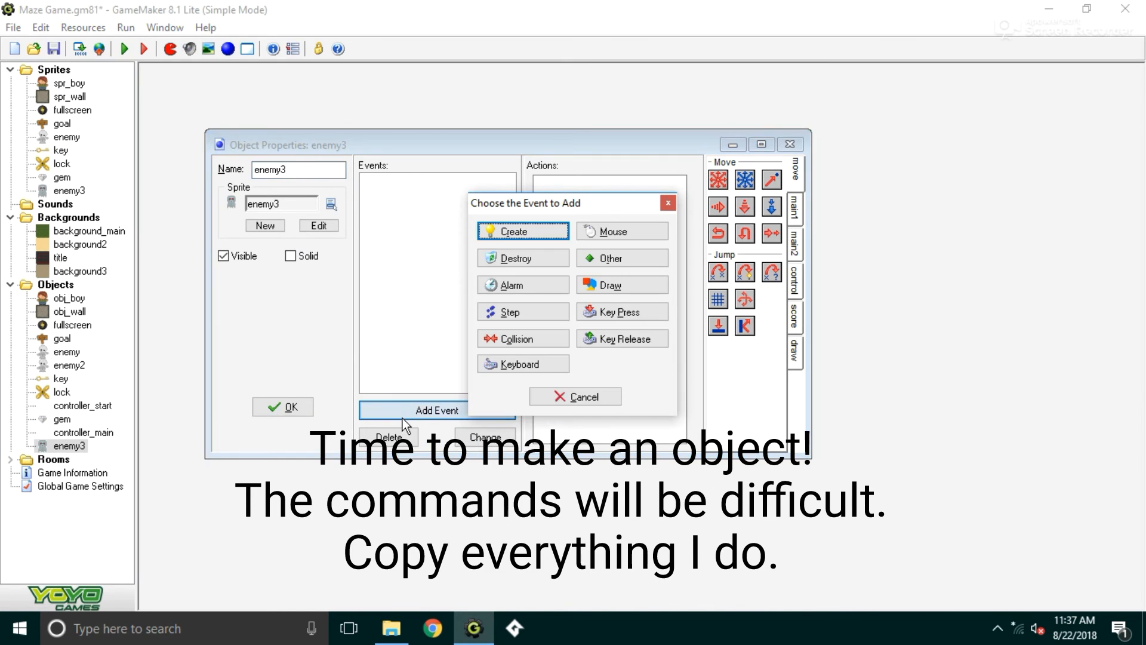
{"action": "left_click", "coordinate": [510, 233]}
{"action": "left_click_drag", "start_coordinate": [718, 179], "coordinate": [609, 239]}
{"action": "left_click", "coordinate": [563, 286]}
{"action": "left_click", "coordinate": [543, 306]}
{"action": "left_click", "coordinate": [584, 306]}
{"action": "left_click", "coordinate": [557, 358]}
{"action": "type", "text": "32/6"}
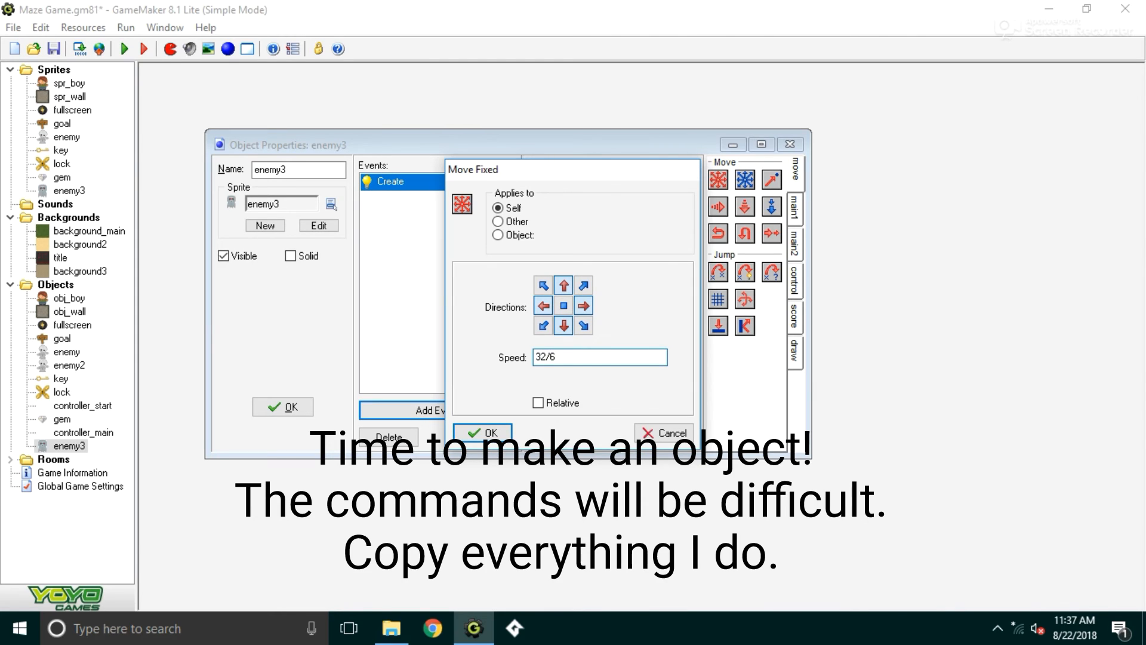
{"action": "left_click", "coordinate": [500, 434]}
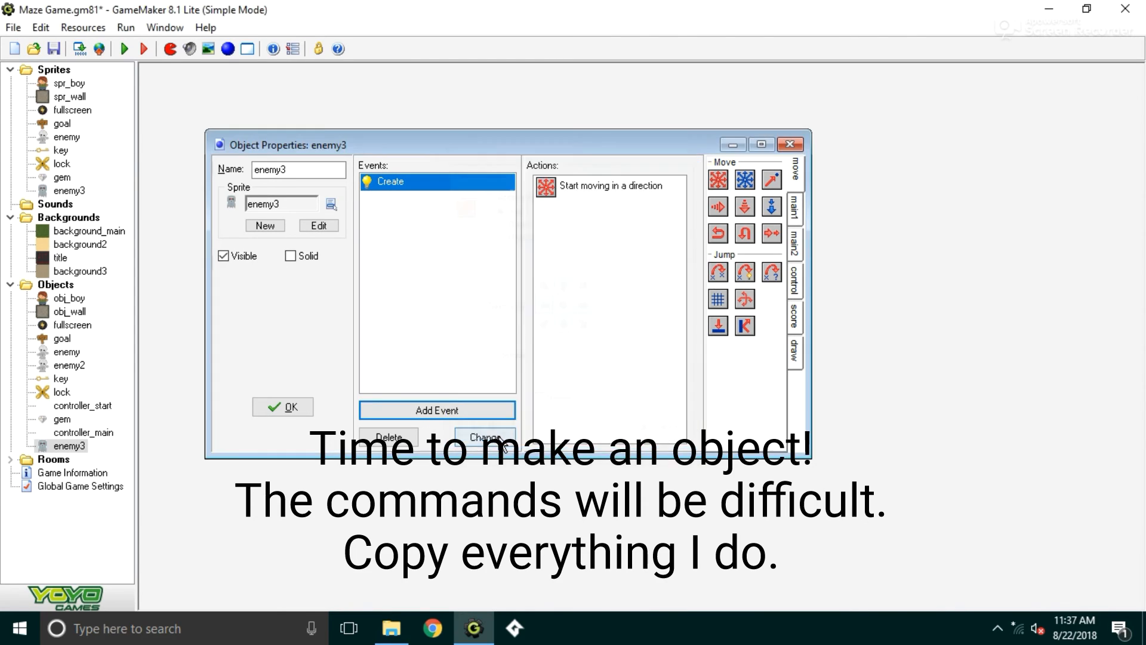
Add a collision event with obj_wall to the enemy3 object
{"action": "left_click_drag", "start_coordinate": [532, 146], "coordinate": [460, 77]}
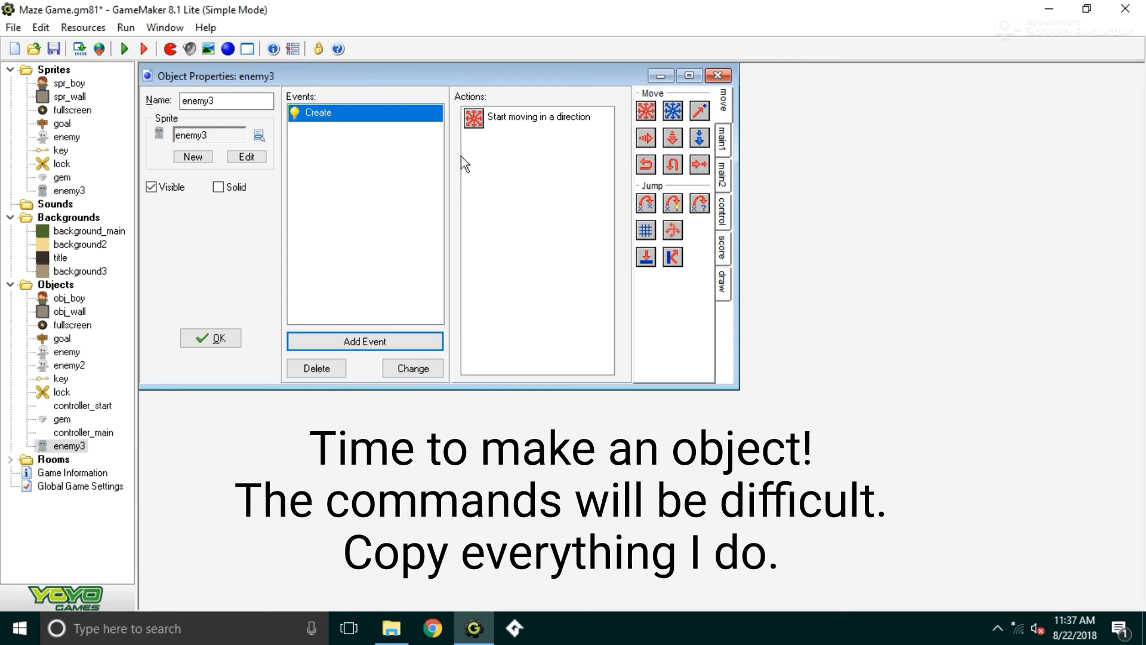
{"action": "left_click", "coordinate": [358, 345]}
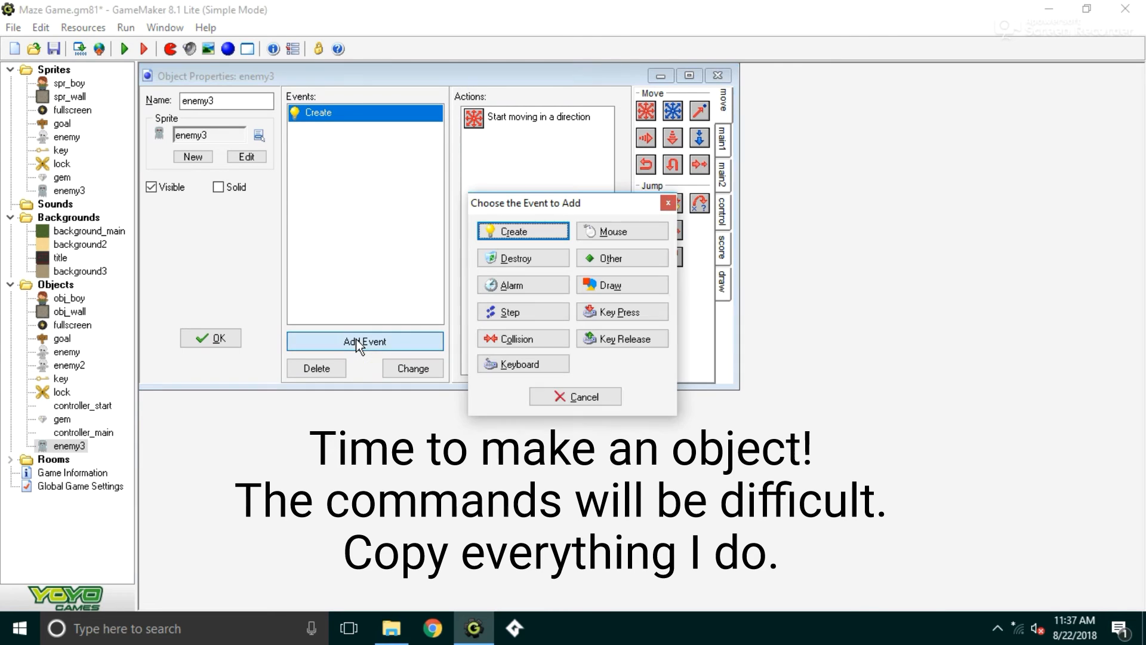
{"action": "left_click", "coordinate": [495, 339]}
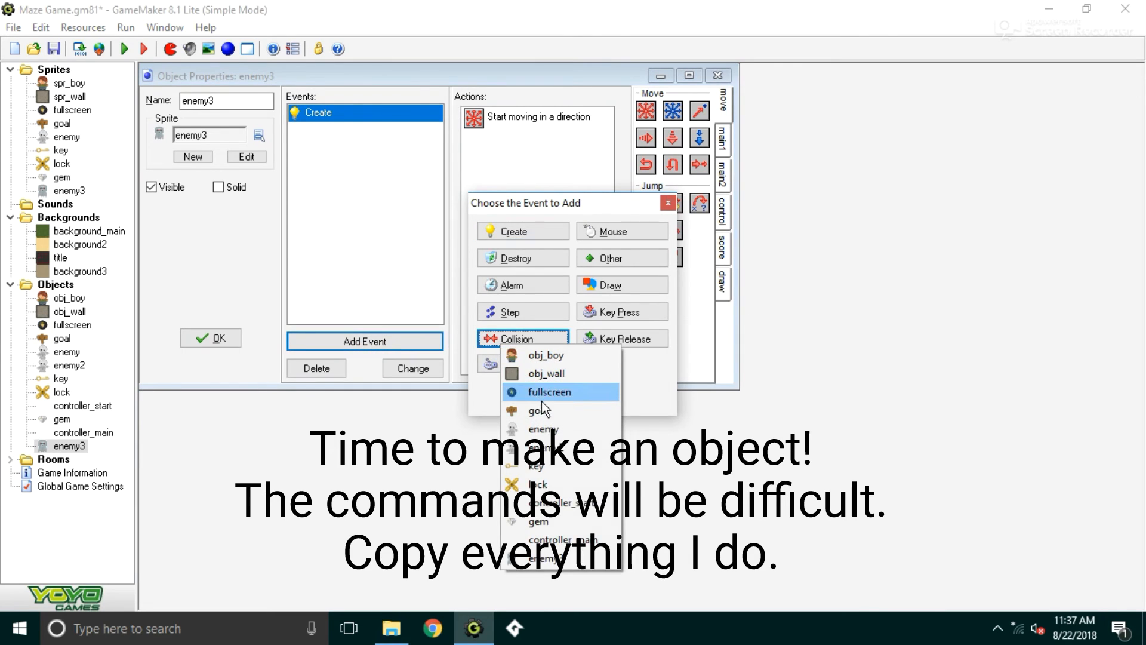
{"action": "left_click", "coordinate": [550, 374]}
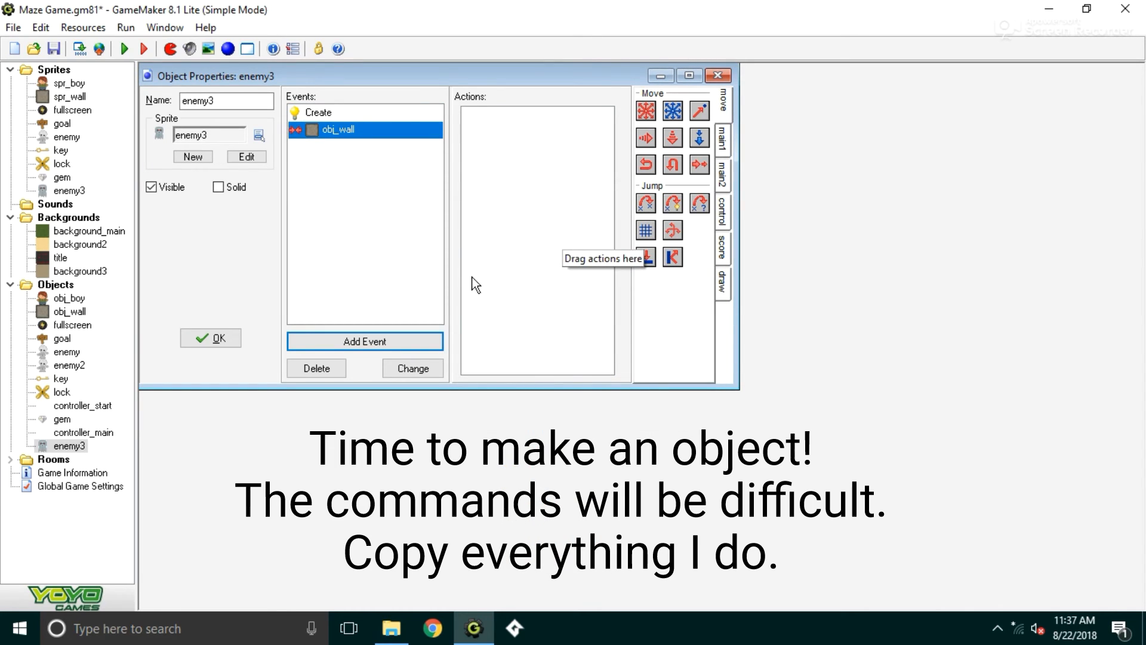
Add a Move Free action to the obj_wall collision with direction direction+90 and speed 32/6
{"action": "left_click_drag", "start_coordinate": [673, 112], "coordinate": [561, 134]}
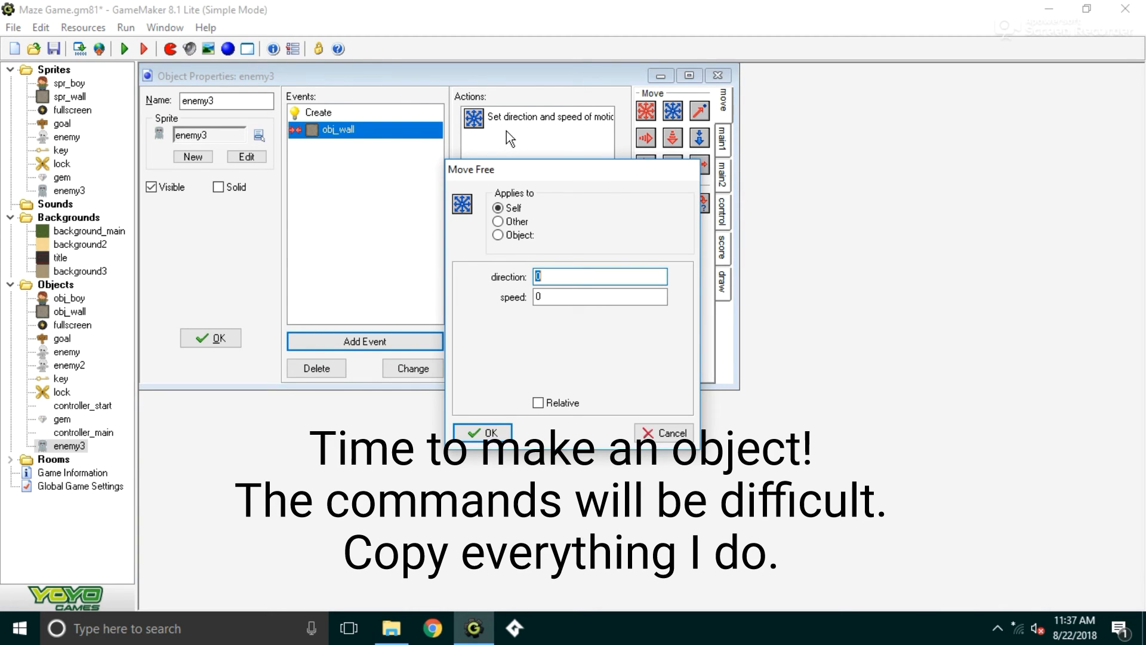
{"action": "type", "text": "direction+9"}
{"action": "left_click", "coordinate": [542, 297]}
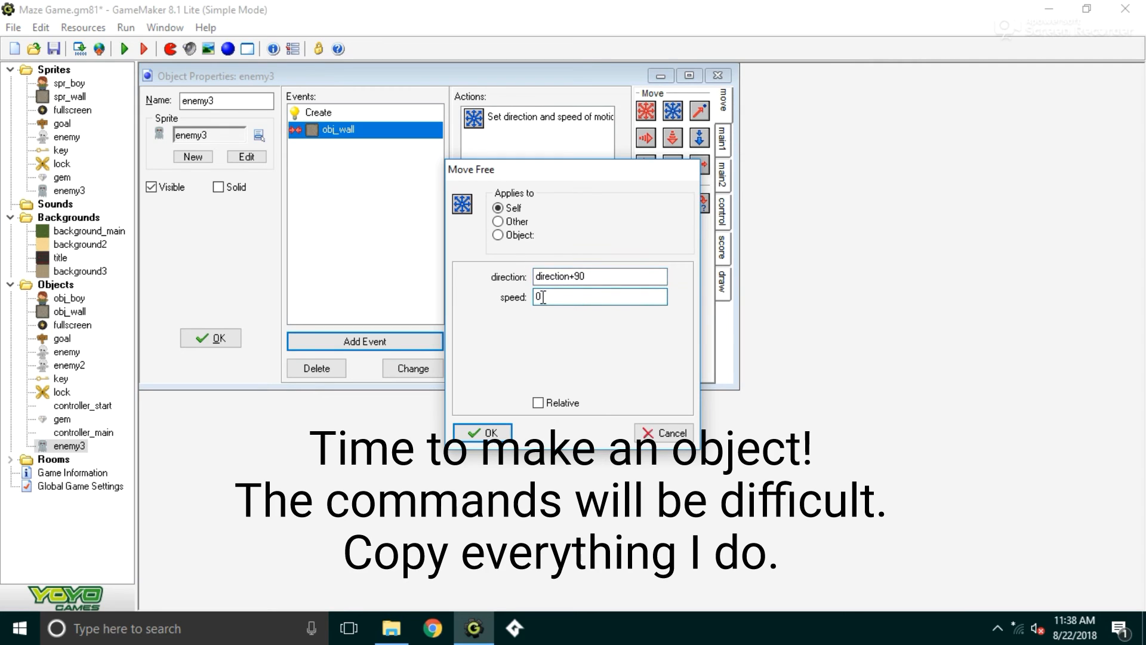
{"action": "type", "text": "32/6"}
{"action": "left_click", "coordinate": [471, 439]}
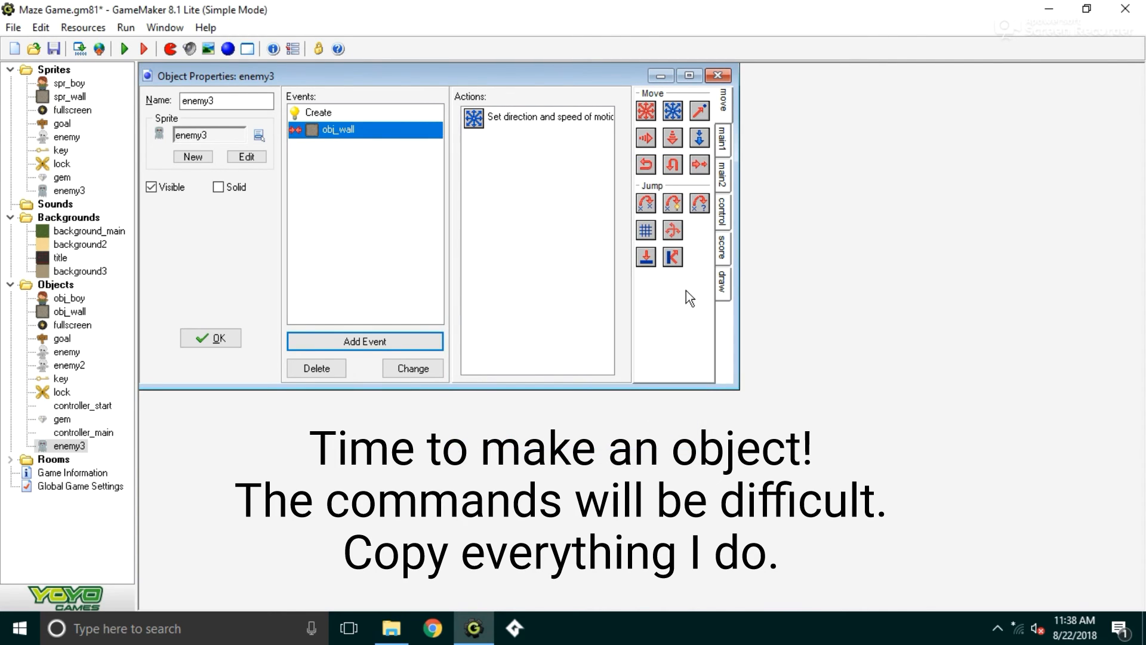
Add a relative Check Empty condition with x hspeed and y vspeed to the obj_wall collision, followed by an Exit Event action
{"action": "left_click", "coordinate": [723, 150]}
{"action": "left_click", "coordinate": [722, 174]}
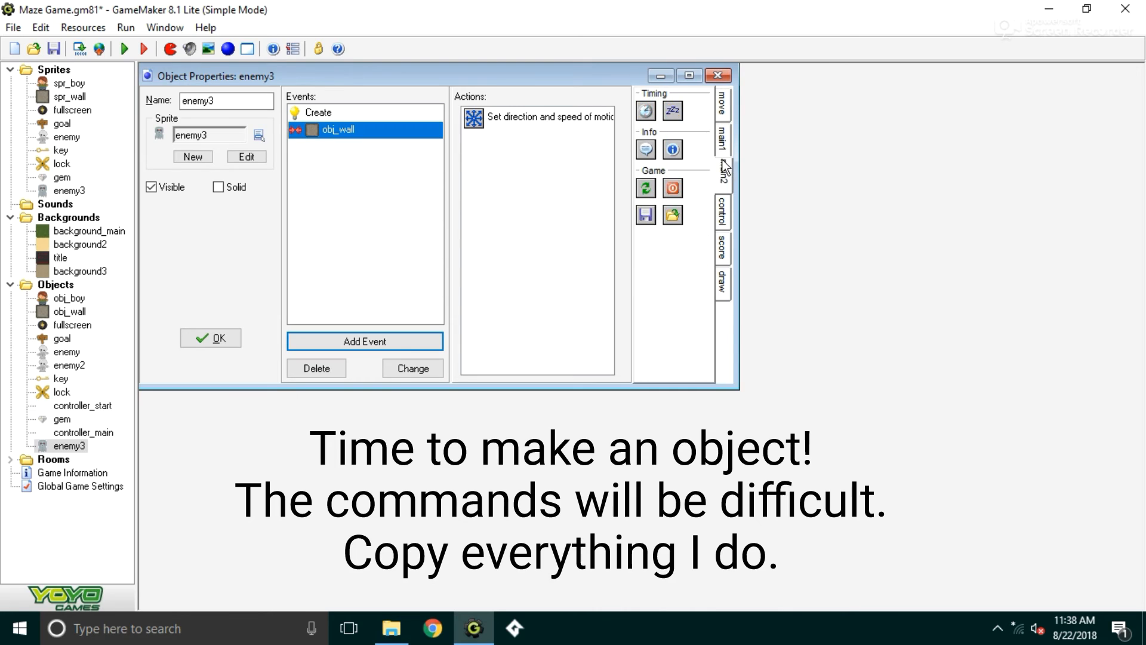
{"action": "left_click", "coordinate": [722, 210]}
{"action": "left_click_drag", "start_coordinate": [653, 119], "coordinate": [592, 142]}
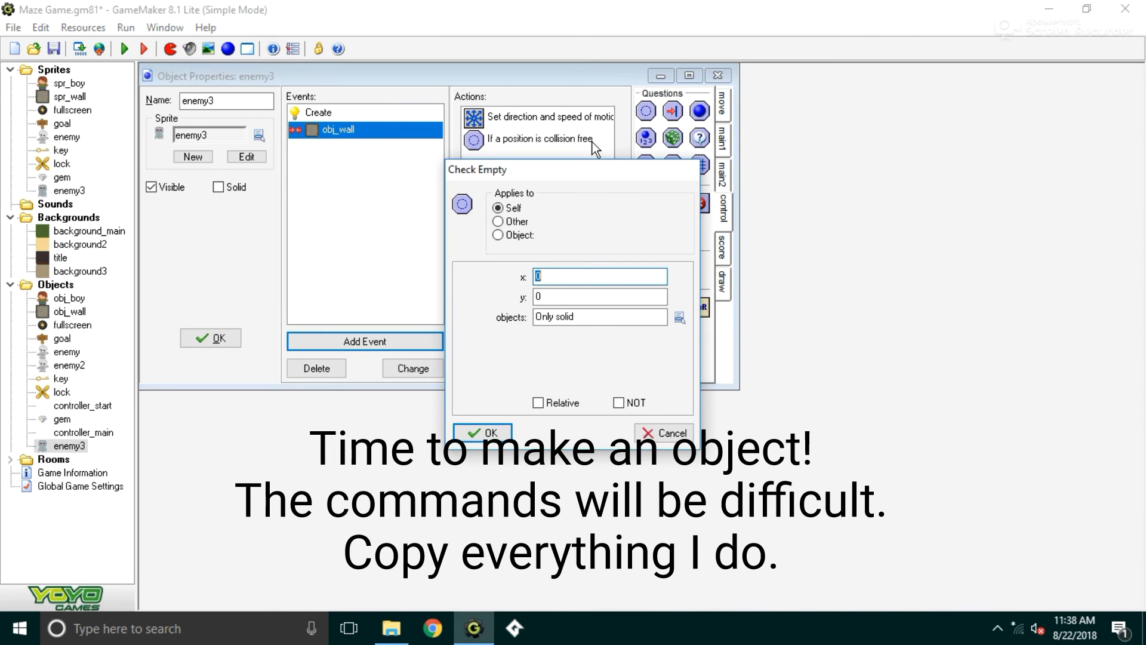
{"action": "type", "text": "hspeed"}
{"action": "left_click", "coordinate": [635, 296]}
{"action": "key", "text": "BackSpace"}
{"action": "type", "text": "vspee"}
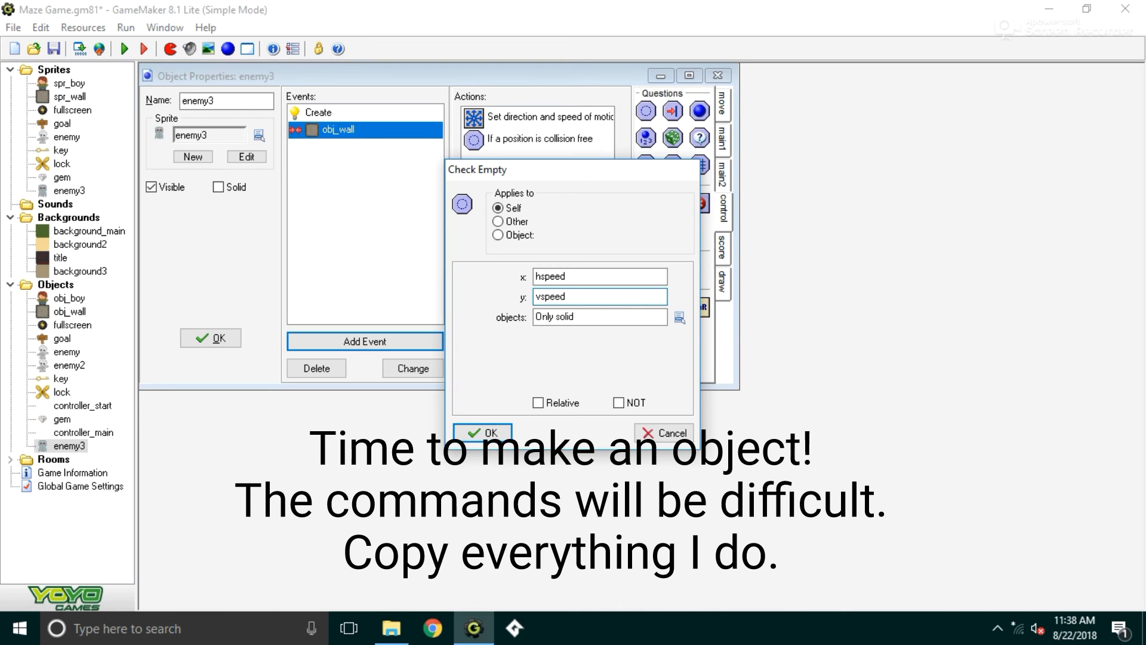
{"action": "left_click", "coordinate": [555, 409]}
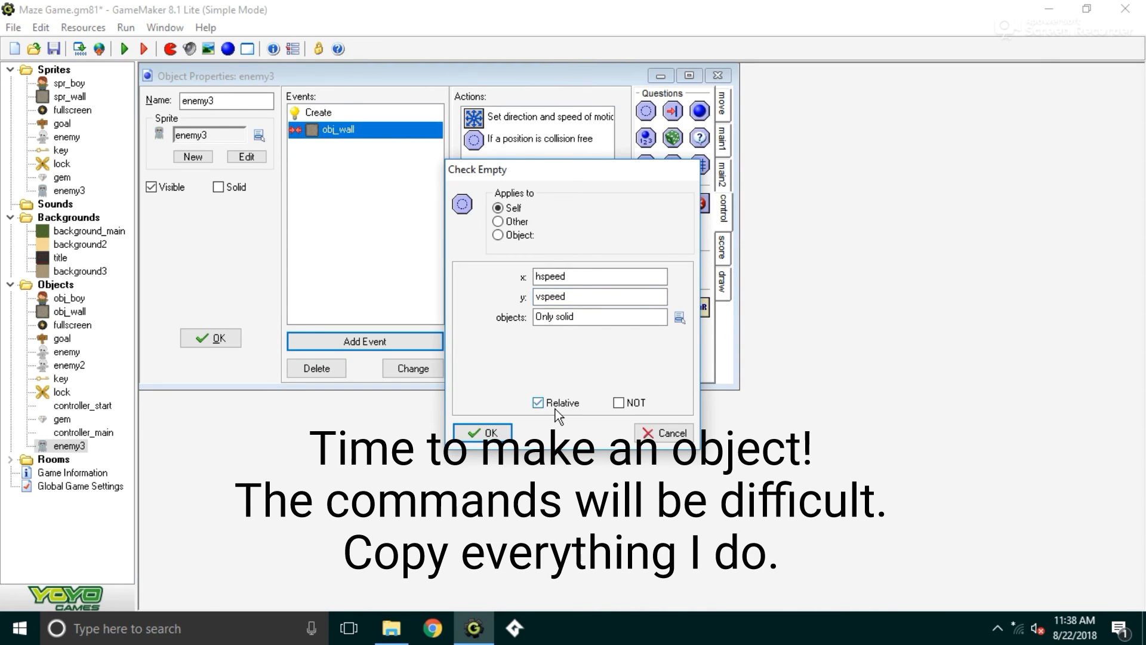
{"action": "left_click", "coordinate": [492, 431]}
{"action": "left_click_drag", "start_coordinate": [706, 205], "coordinate": [588, 187]}
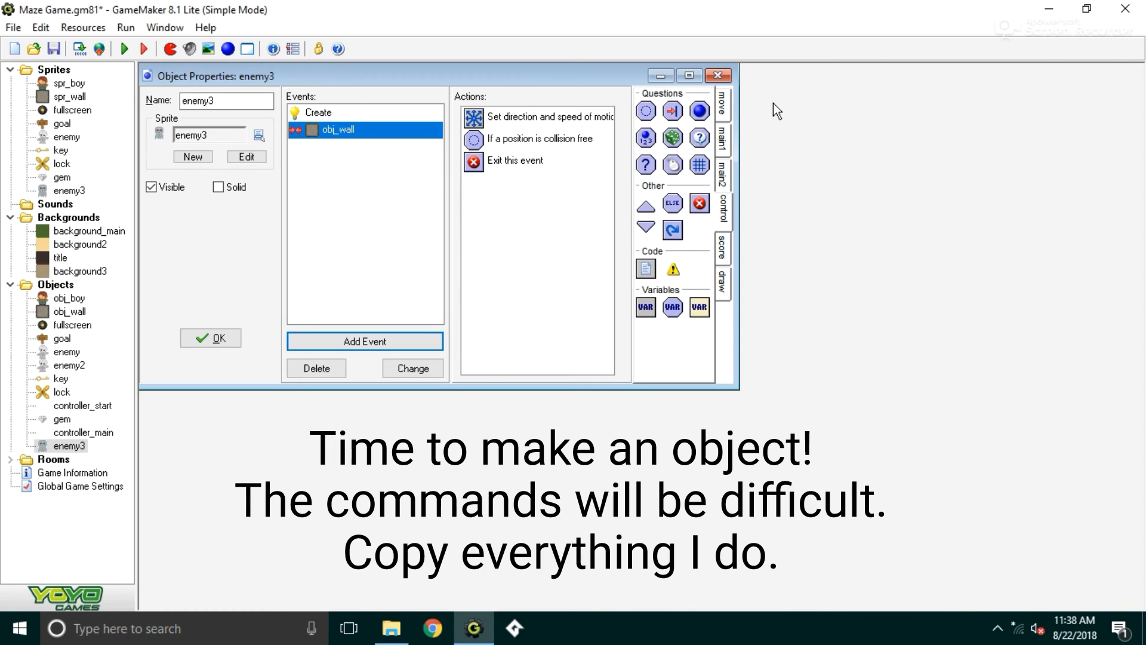
Add a Move Free action with direction +180 and speed 32/6 after the Exit Event action
{"action": "left_click", "coordinate": [723, 102]}
{"action": "left_click_drag", "start_coordinate": [677, 112], "coordinate": [579, 174]}
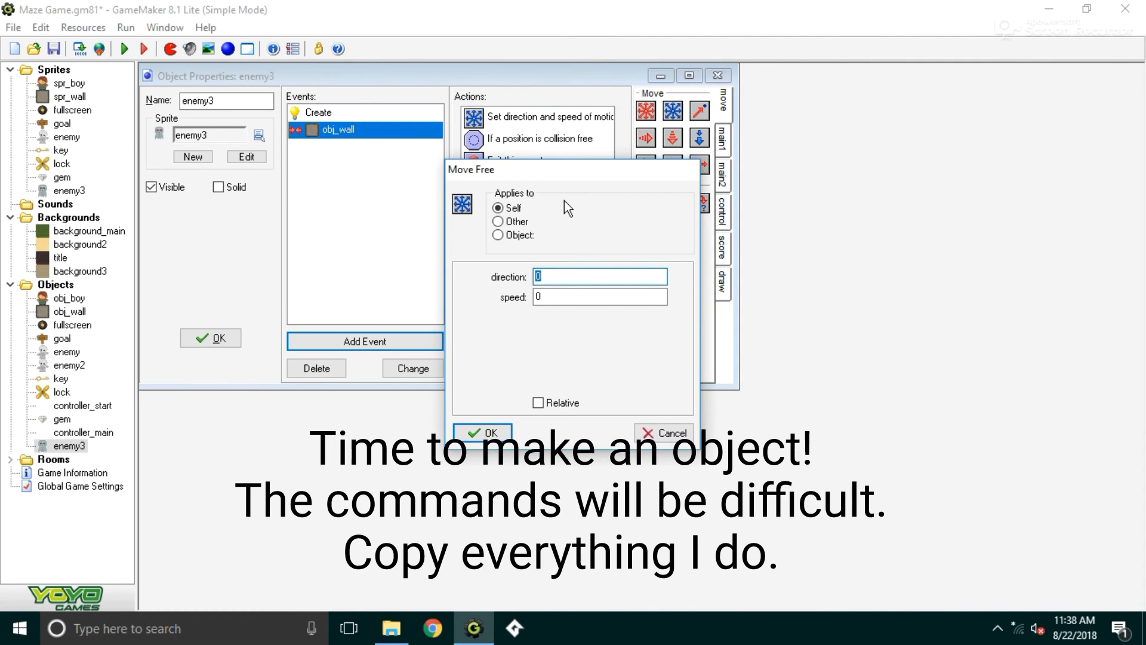
{"action": "type", "text": "+180"}
{"action": "left_click", "coordinate": [630, 301]}
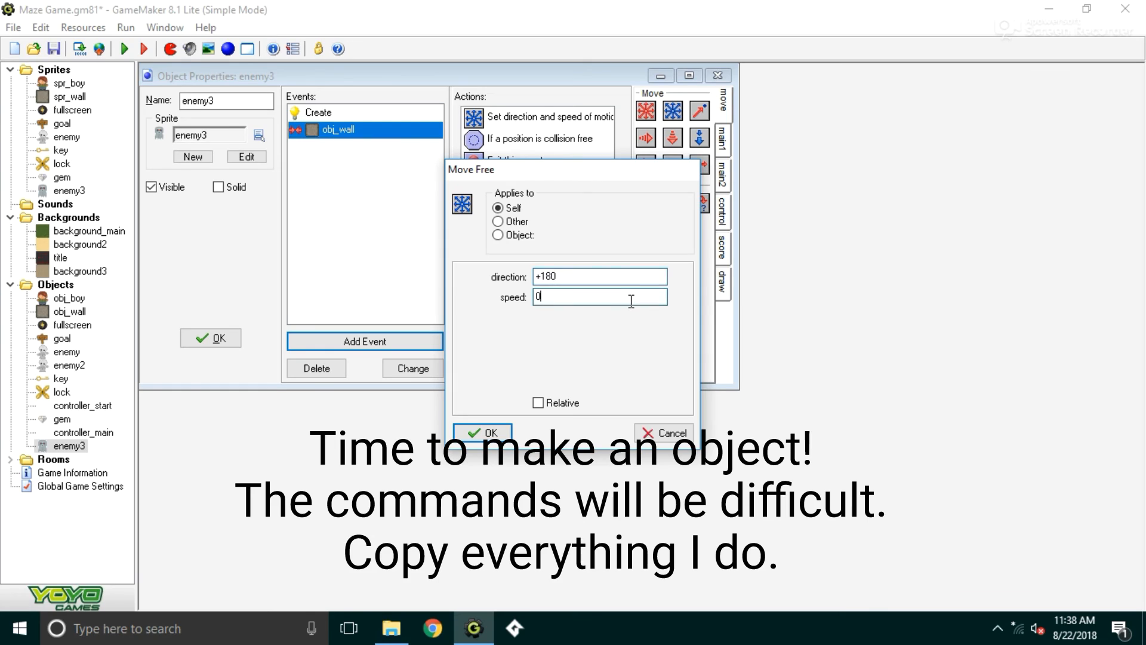
{"action": "type", "text": "32/6"}
{"action": "left_click", "coordinate": [484, 432]}
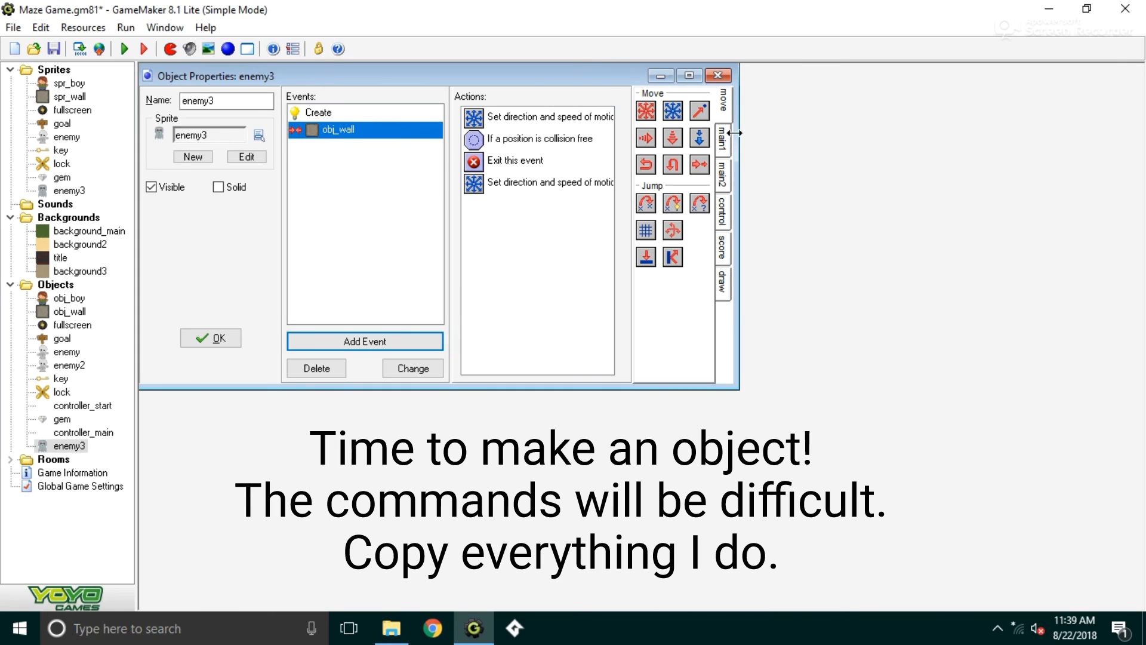
Add another Move Free action to the obj_wall collision with direction direction-90 and speed 32/6
{"action": "left_click_drag", "start_coordinate": [673, 111], "coordinate": [549, 216]}
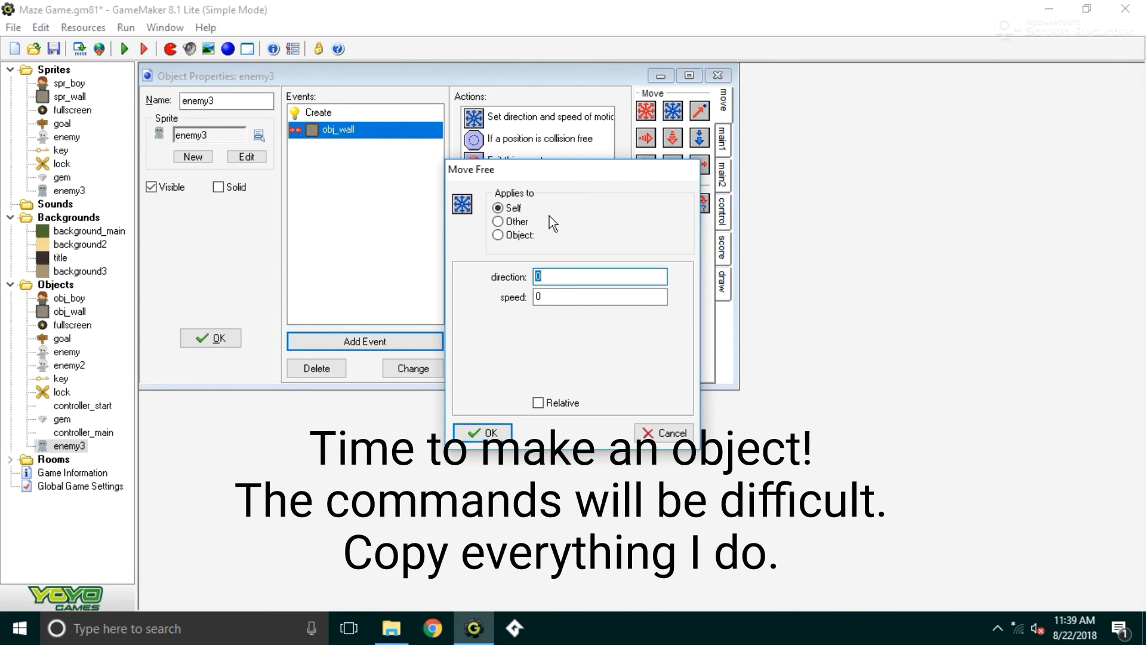
{"action": "type", "text": "direction-9"}
{"action": "left_click", "coordinate": [544, 296]}
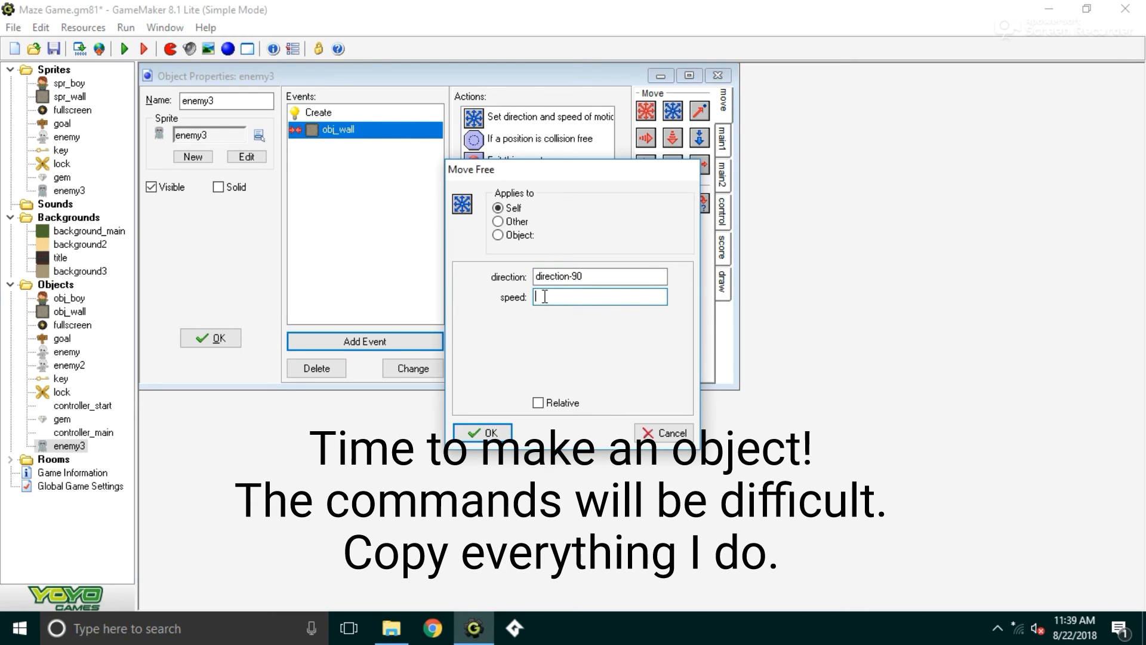
{"action": "type", "text": "32/6"}
{"action": "left_click", "coordinate": [480, 432]}
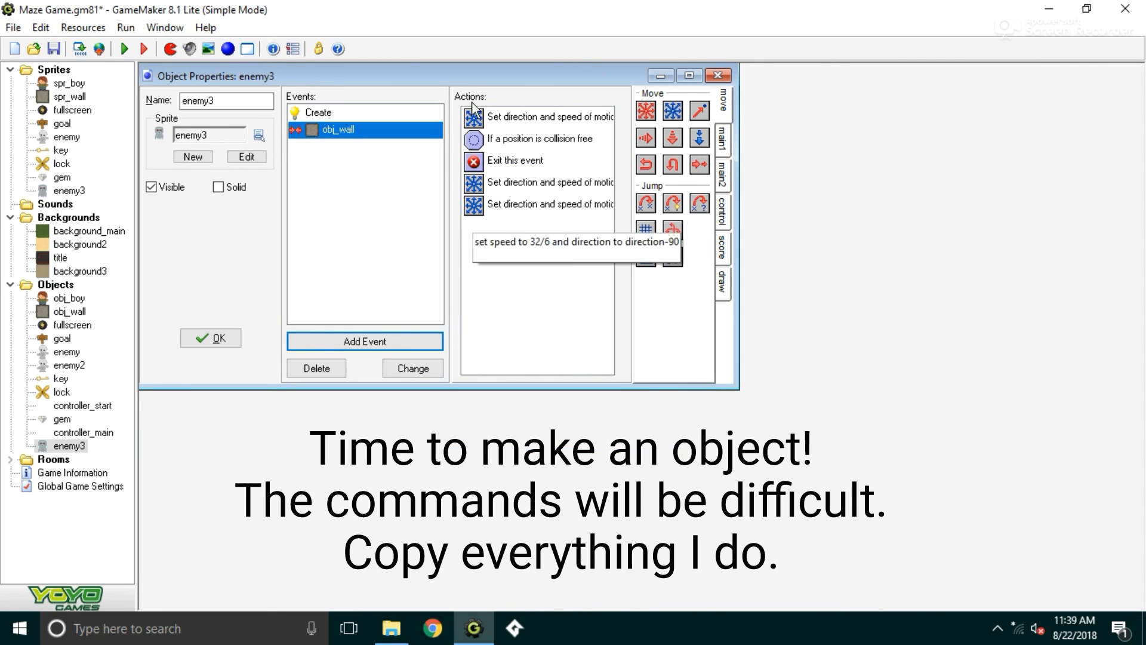
Give enemy3 a collision event with lock containing a Reverse Horizontal action, and close the object's properties
{"action": "left_click", "coordinate": [434, 347]}
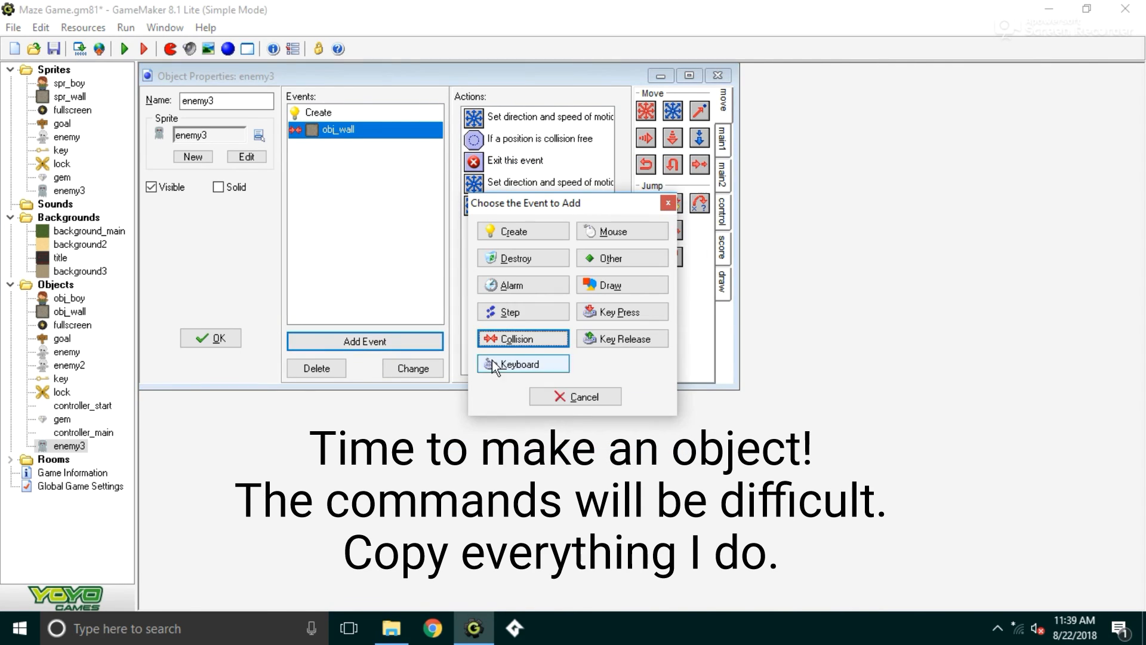
{"action": "left_click", "coordinate": [507, 340]}
{"action": "left_click", "coordinate": [531, 481]}
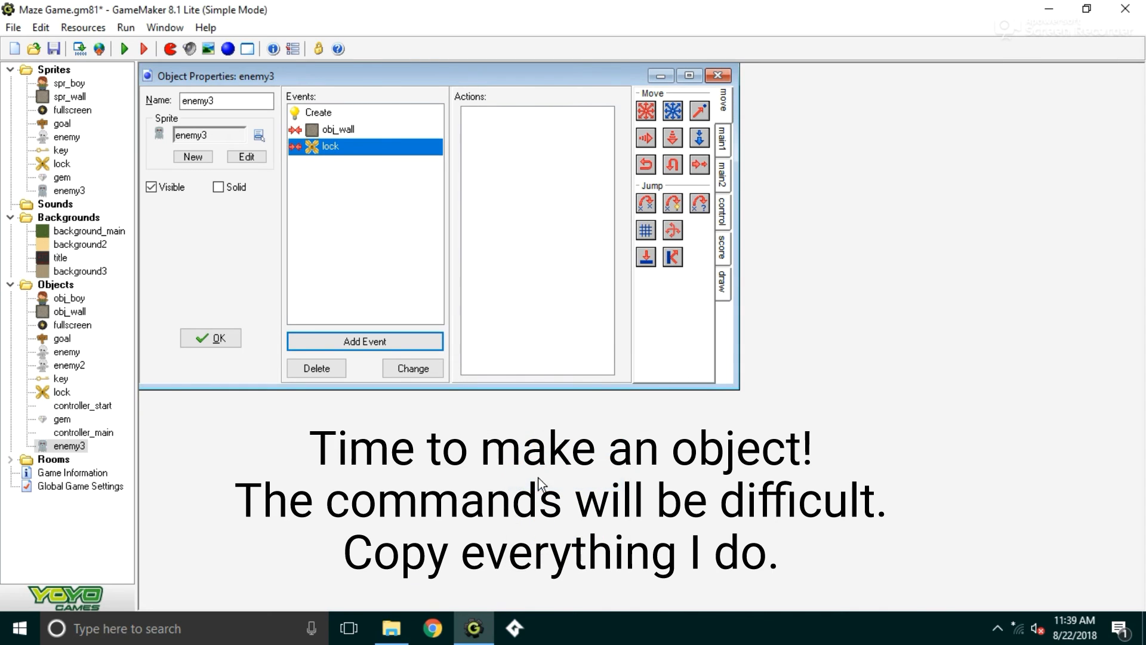
{"action": "left_click_drag", "start_coordinate": [646, 164], "coordinate": [525, 179]}
{"action": "left_click", "coordinate": [474, 431]}
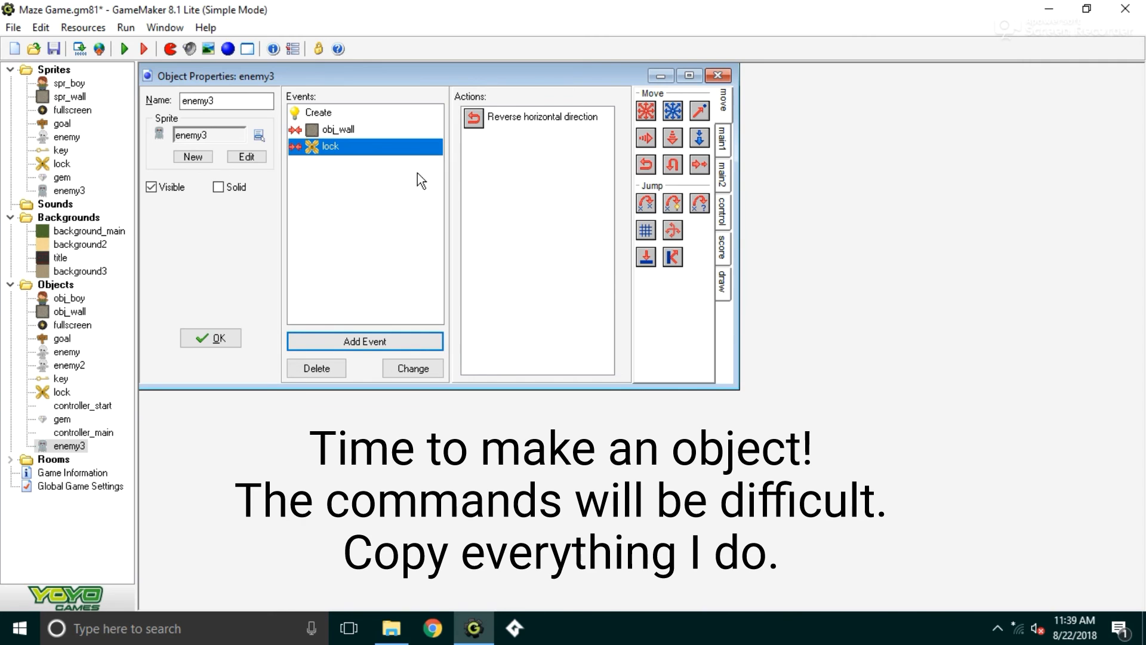
{"action": "left_click", "coordinate": [210, 337]}
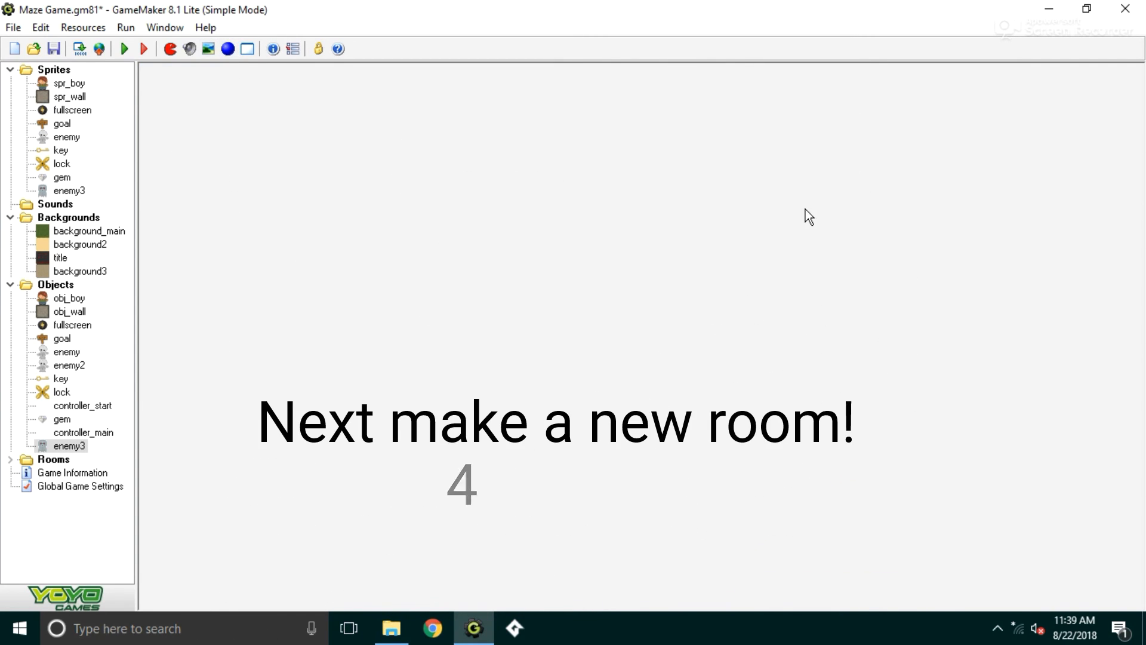
Create a new room and name it room3
{"action": "left_click", "coordinate": [253, 53]}
{"action": "left_click_drag", "start_coordinate": [509, 159], "coordinate": [428, 78]}
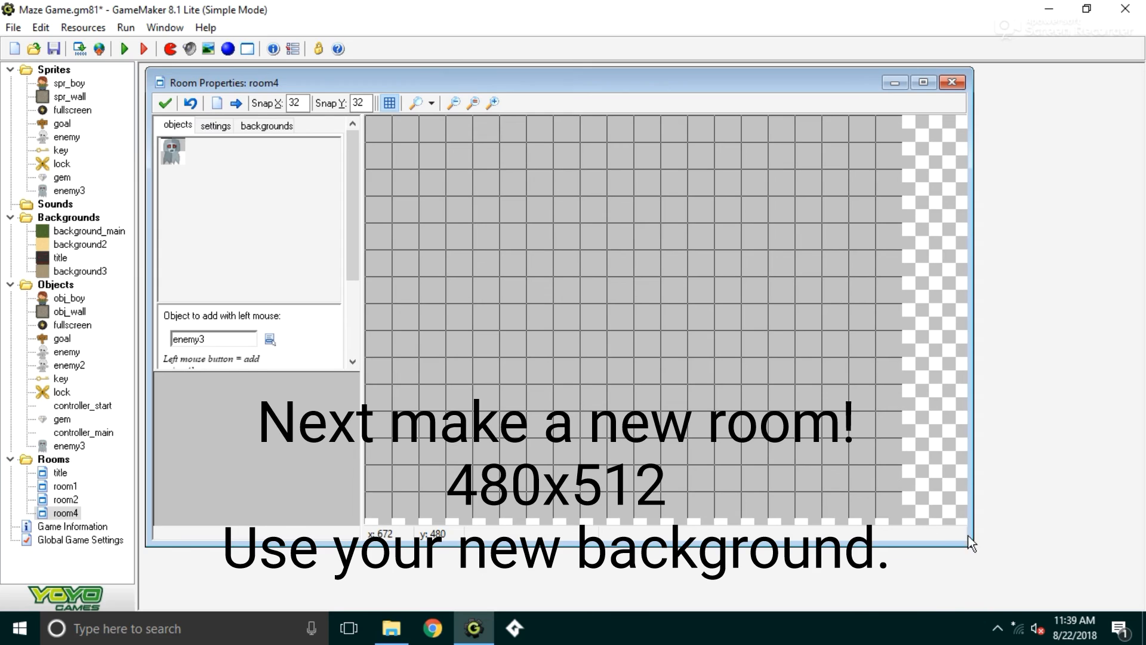
{"action": "left_click_drag", "start_coordinate": [969, 540], "coordinate": [924, 540]}
{"action": "left_click", "coordinate": [216, 125]}
{"action": "left_click", "coordinate": [239, 154]}
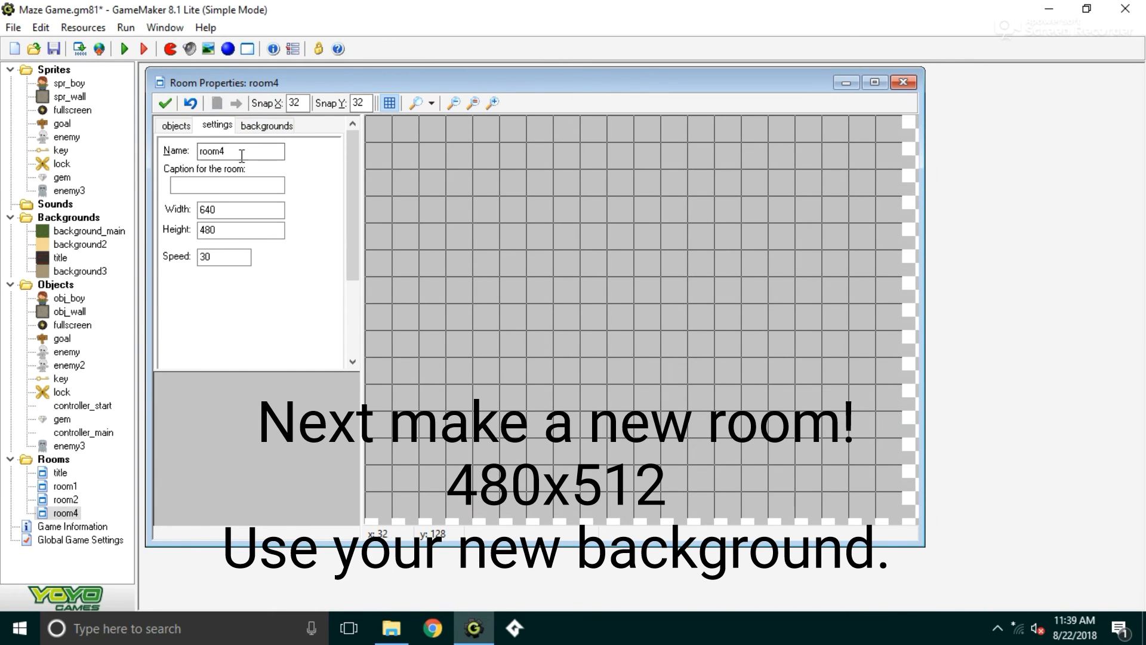
{"action": "key", "text": "BackSpace"}
{"action": "type", "text": "3"}
Set room3's width to 480 and its height to 512
{"action": "left_click", "coordinate": [223, 208]}
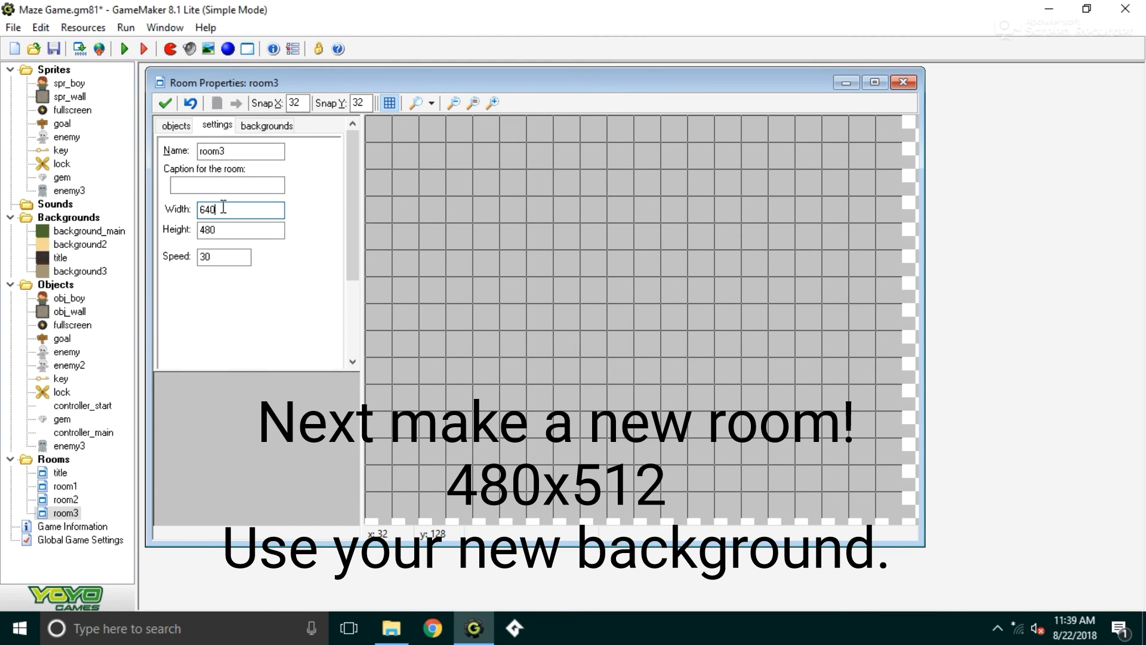
{"action": "key", "text": "BackSpace"}
{"action": "key", "text": "BackSpace"}
{"action": "key", "text": "BackSpace"}
{"action": "type", "text": "480"}
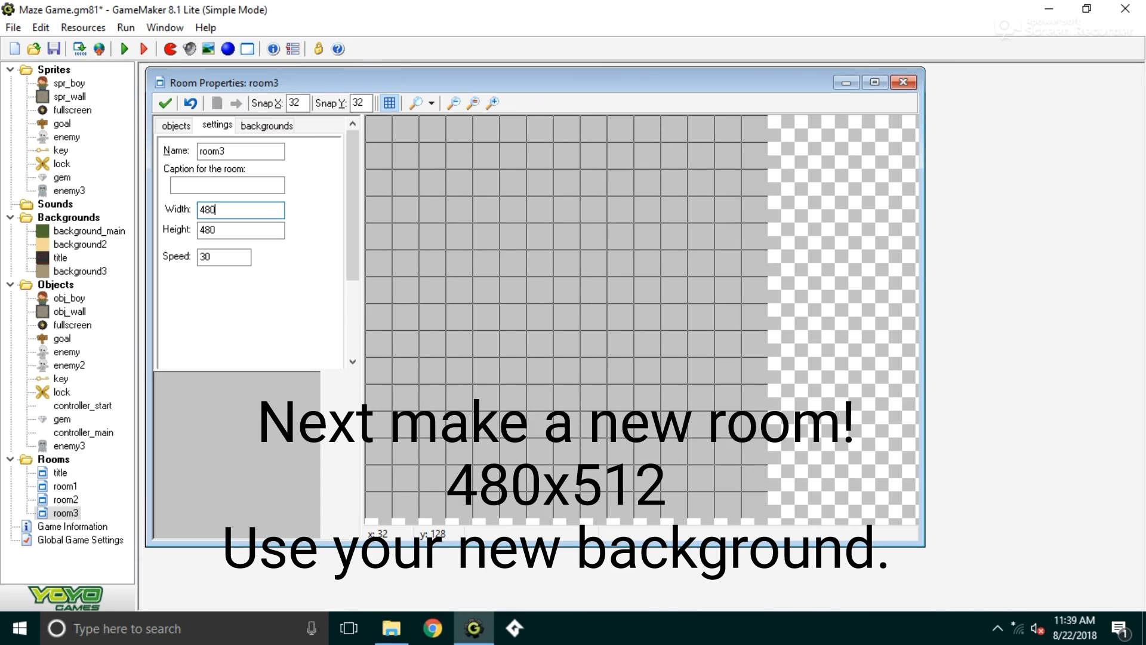
{"action": "left_click", "coordinate": [243, 232]}
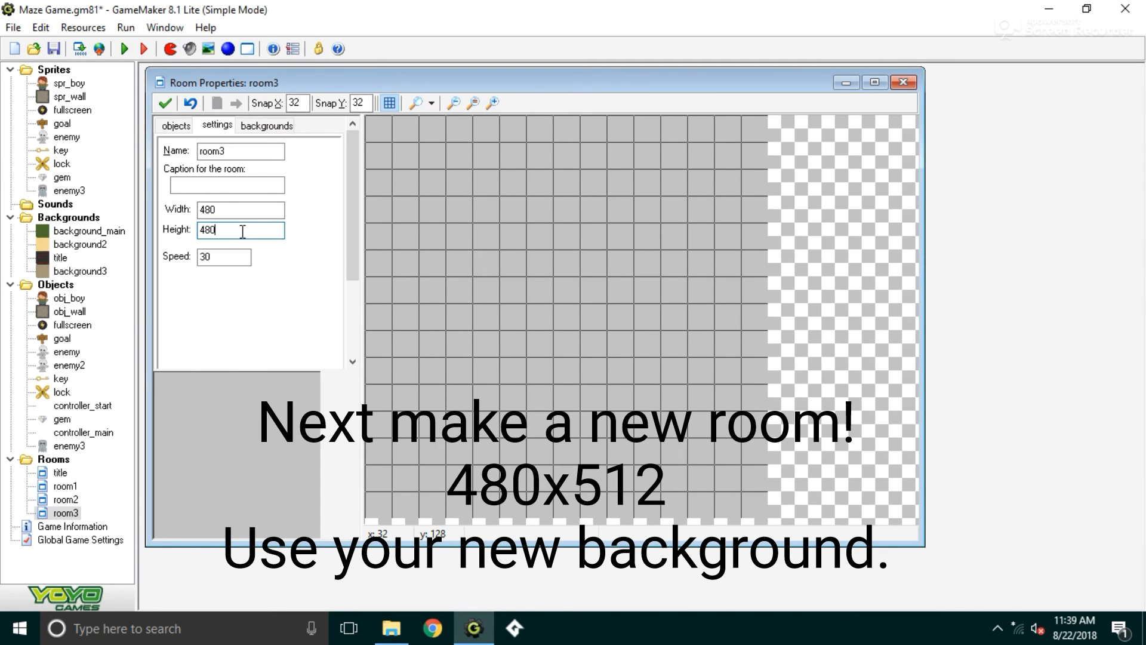
{"action": "key", "text": "BackSpace"}
{"action": "key", "text": "BackSpace"}
{"action": "key", "text": "BackSpace"}
{"action": "type", "text": "512"}
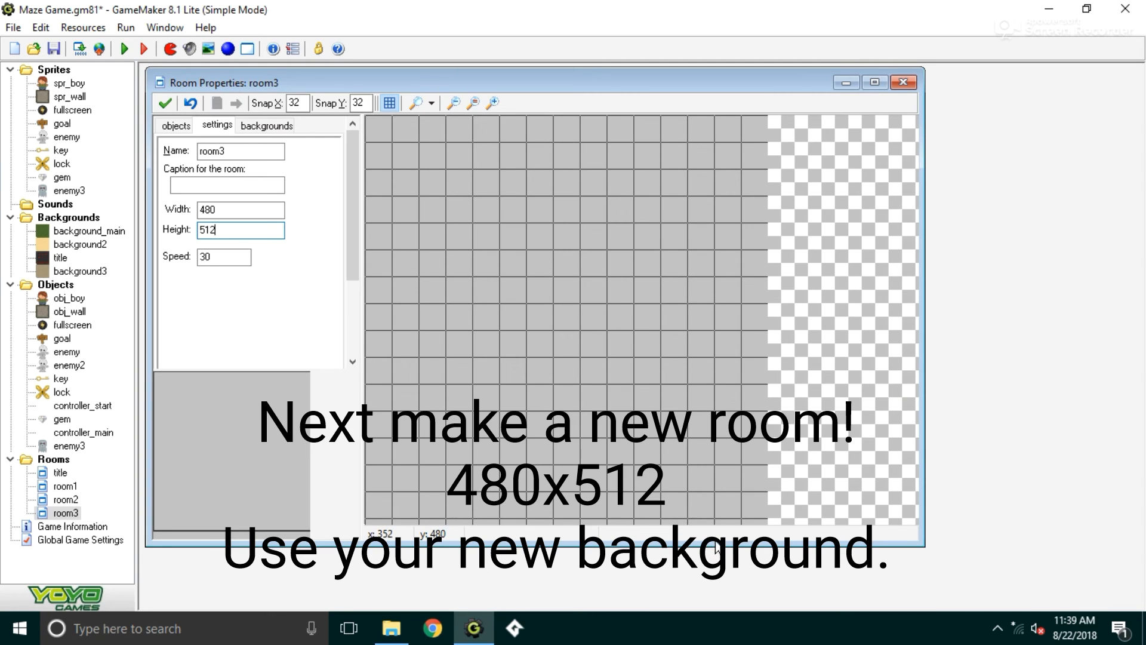
Enlarge the room window and assign background3 as room3's background
{"action": "left_click_drag", "start_coordinate": [716, 545], "coordinate": [725, 599]}
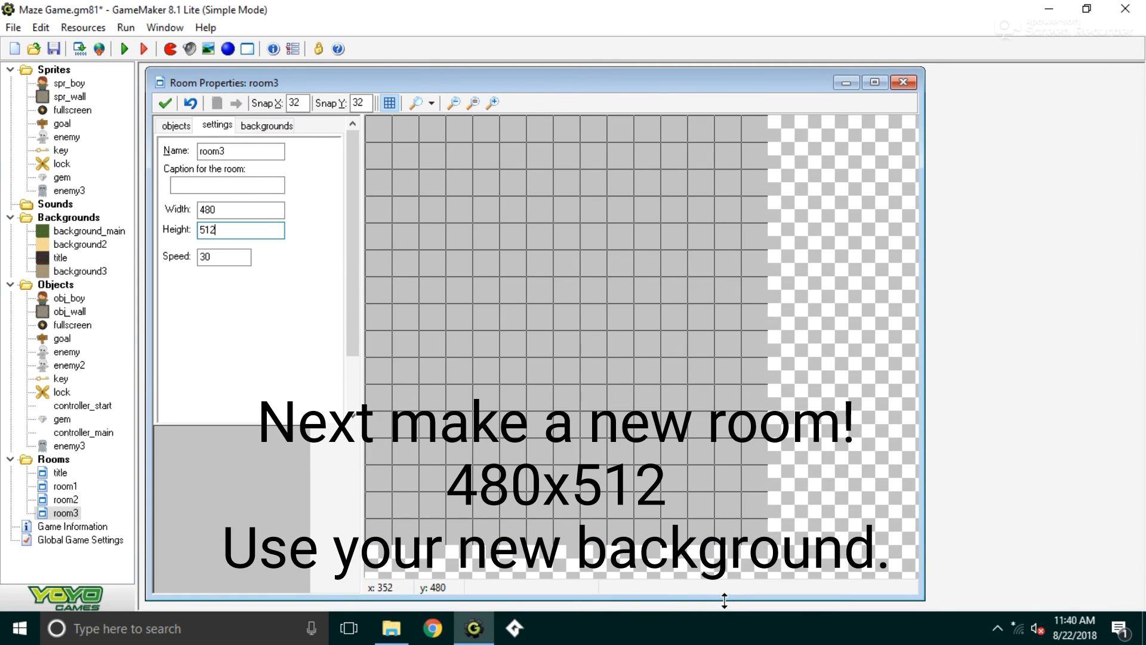
{"action": "left_click", "coordinate": [266, 126]}
{"action": "left_click", "coordinate": [227, 310]}
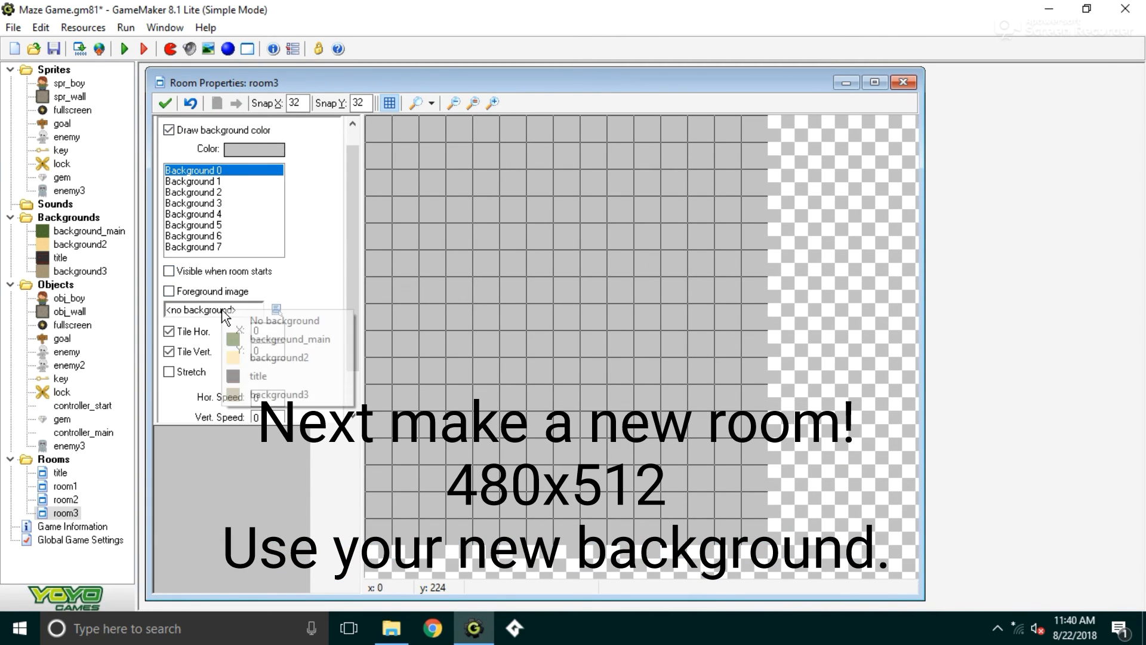
{"action": "left_click", "coordinate": [257, 396]}
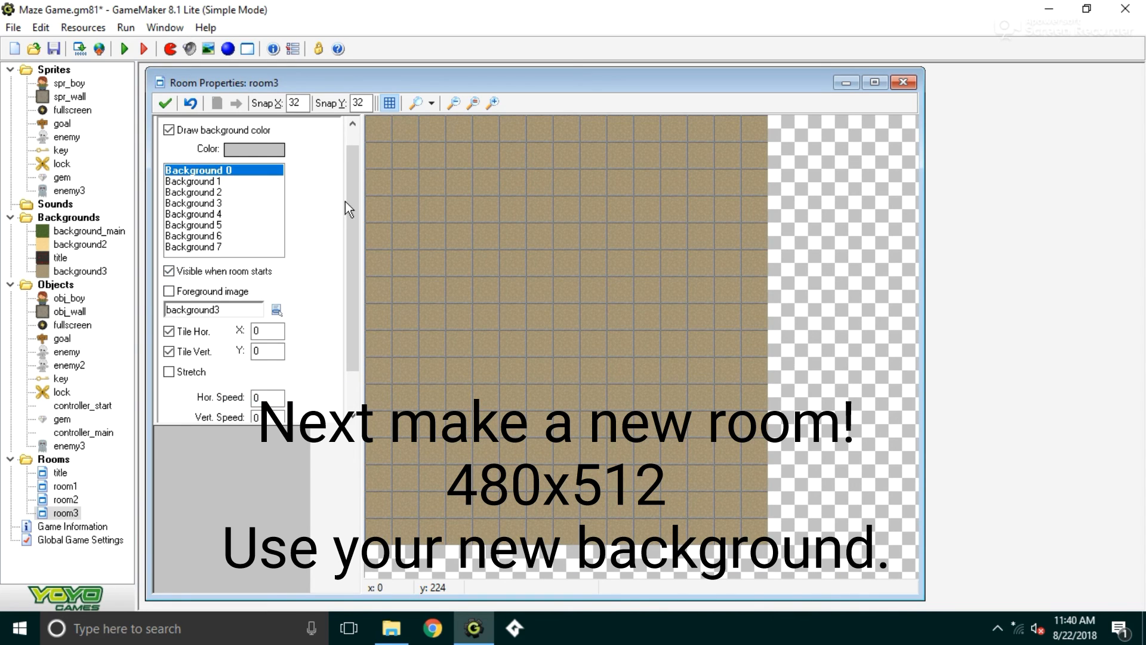
Build a border of obj_wall blocks around room3, leaving the lowest grid row free
{"action": "scroll", "coordinate": [351, 183], "scroll_direction": "up", "scroll_amount": 1}
{"action": "left_click", "coordinate": [171, 126]}
{"action": "left_click", "coordinate": [225, 180]}
{"action": "left_click", "coordinate": [238, 206]}
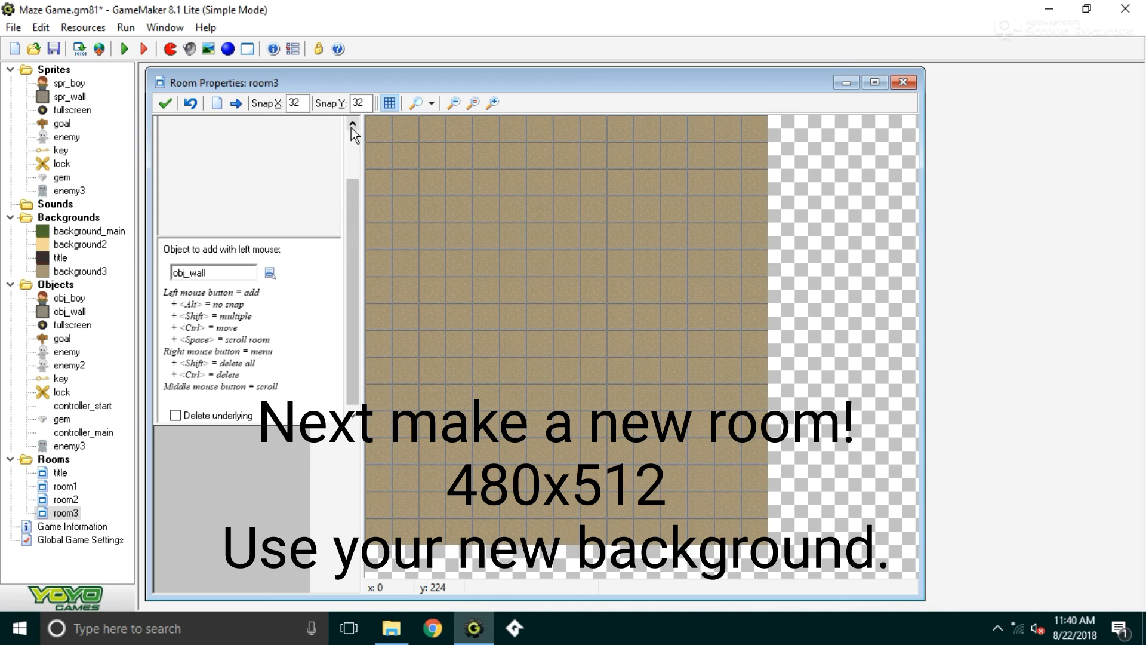
{"action": "mouse_move", "coordinate": [384, 133]}
{"action": "left_mouse_down", "text": "shift"}
{"action": "mouse_move", "coordinate": [732, 127]}
{"action": "mouse_move", "coordinate": [752, 173]}
{"action": "mouse_move", "coordinate": [758, 503]}
{"action": "mouse_move", "coordinate": [381, 504]}
{"action": "mouse_move", "coordinate": [389, 144]}
{"action": "left_mouse_up", "text": "shift"}
Place controller_main in the room's bottom-left cell below the walls and fullscreen on the lower-right wall corner
{"action": "left_click", "coordinate": [218, 148]}
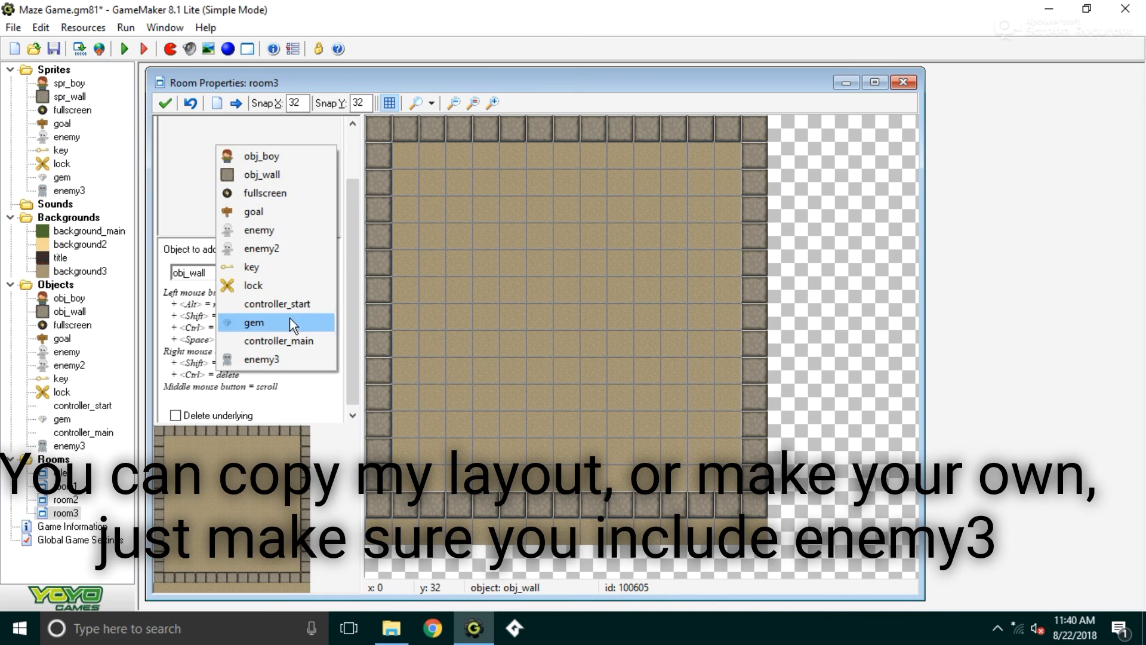
{"action": "left_click", "coordinate": [297, 340]}
{"action": "left_click", "coordinate": [382, 537]}
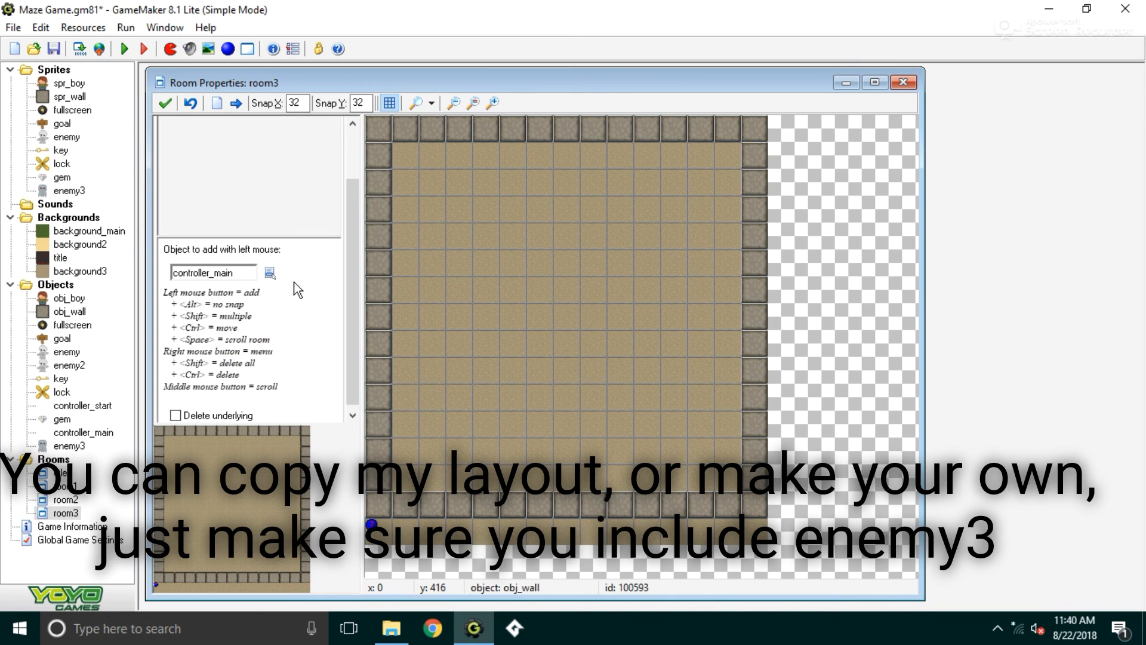
{"action": "left_click", "coordinate": [292, 196]}
{"action": "left_click", "coordinate": [321, 248]}
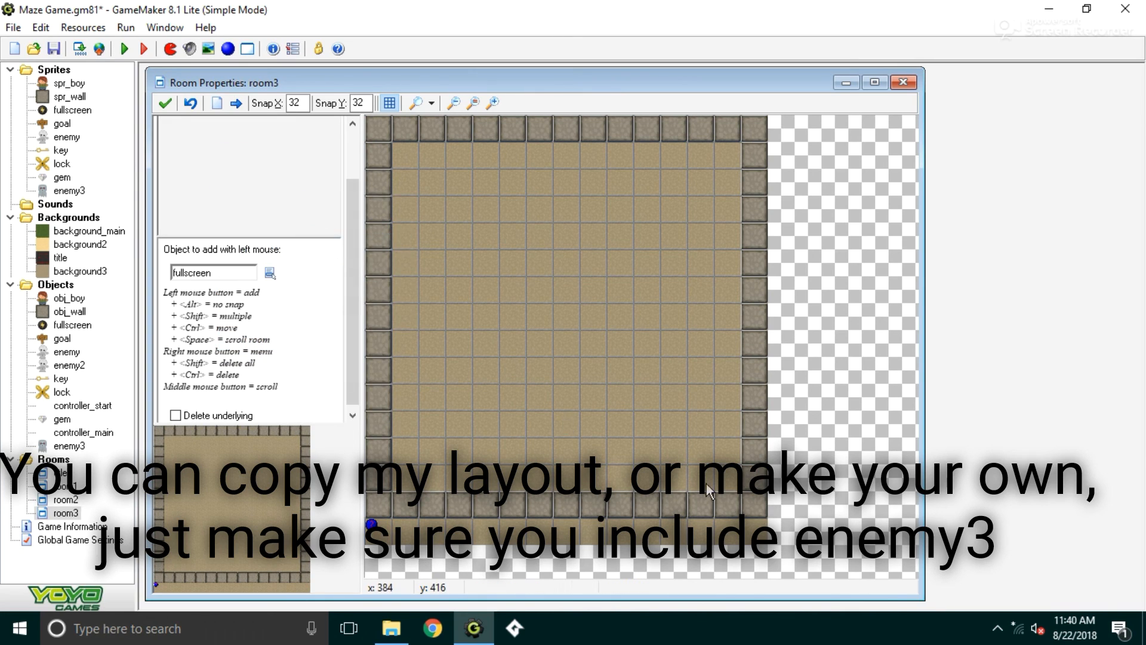
{"action": "left_click", "coordinate": [762, 511]}
Place obj_boy near the lower-left corner and two enemy3 instances in the same column, against the upper and lower walls
{"action": "left_click", "coordinate": [283, 212]}
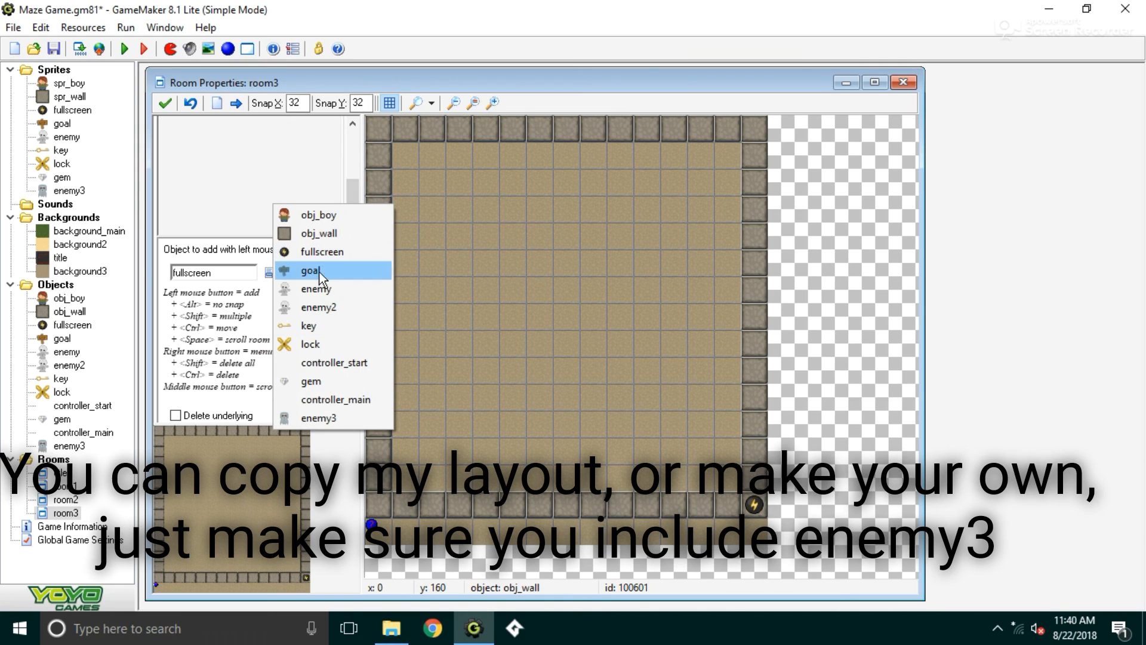
{"action": "left_click", "coordinate": [322, 219]}
{"action": "left_click", "coordinate": [423, 449]}
{"action": "left_click", "coordinate": [262, 204]}
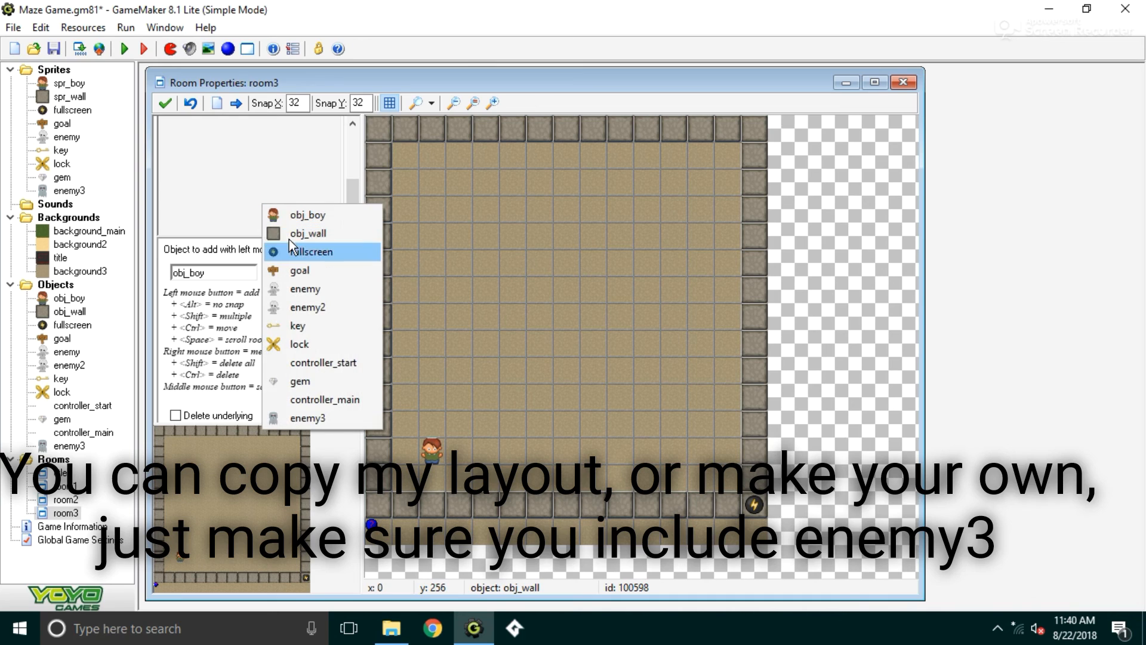
{"action": "left_click", "coordinate": [327, 411]}
{"action": "left_click", "coordinate": [564, 166]}
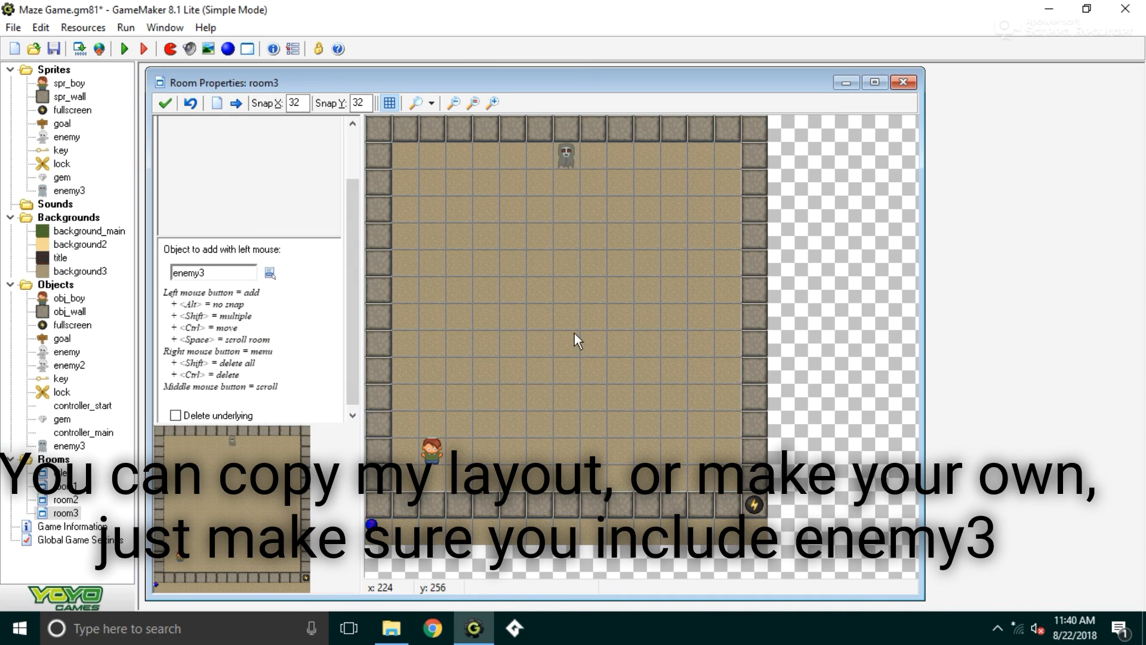
{"action": "left_click", "coordinate": [568, 485]}
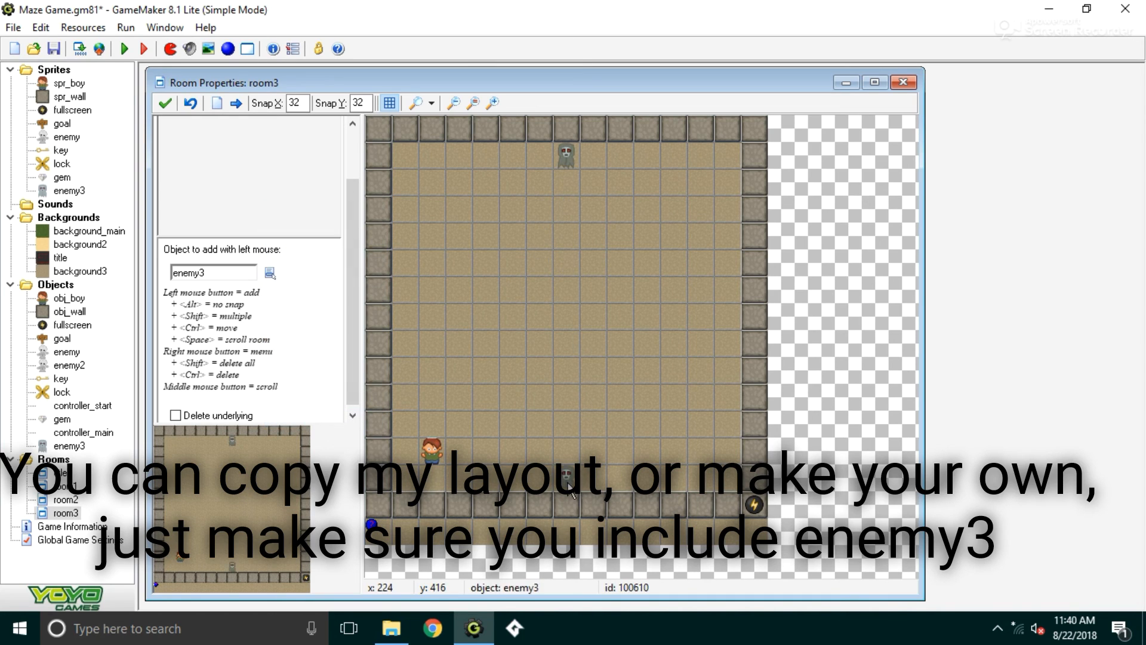
Place a lock just below the upper wall, near the room's upper-right corner
{"action": "left_click", "coordinate": [302, 168]}
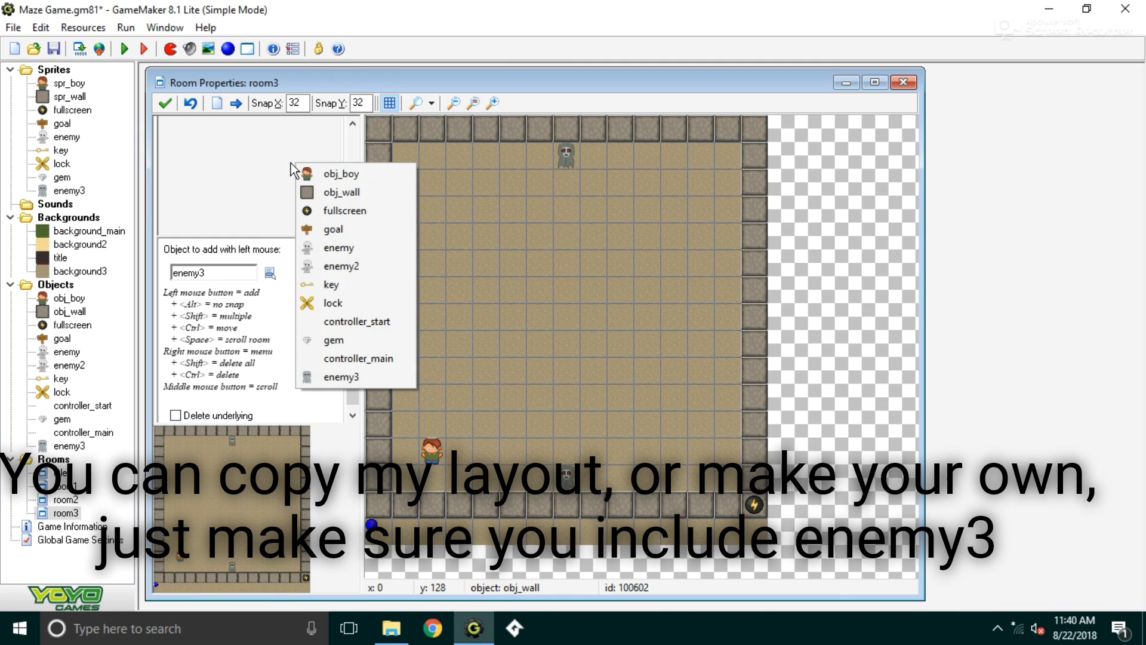
{"action": "left_click", "coordinate": [362, 307]}
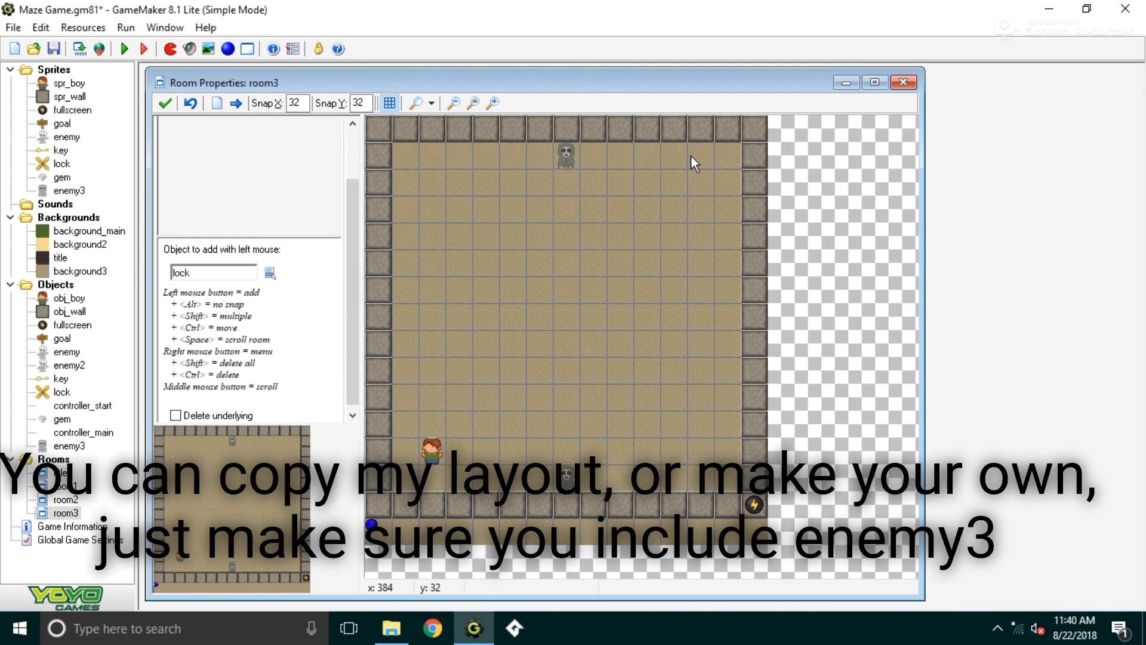
{"action": "left_click", "coordinate": [244, 179]}
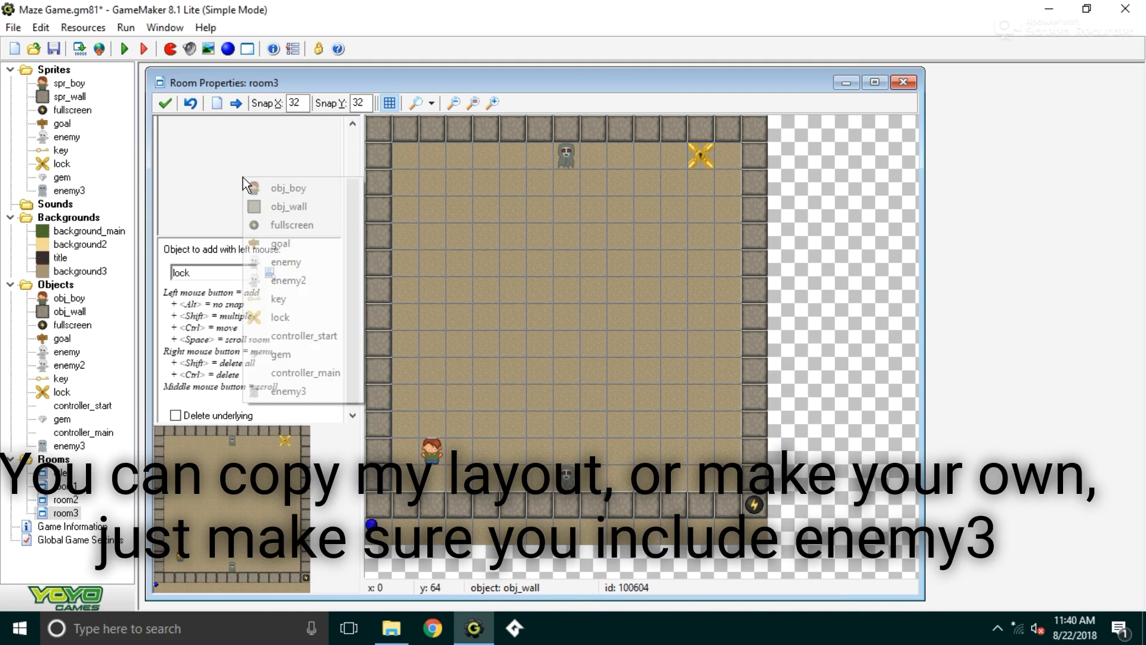
Place a key against the lower wall, two cells beyond the lower enemy3
{"action": "left_click", "coordinate": [306, 298]}
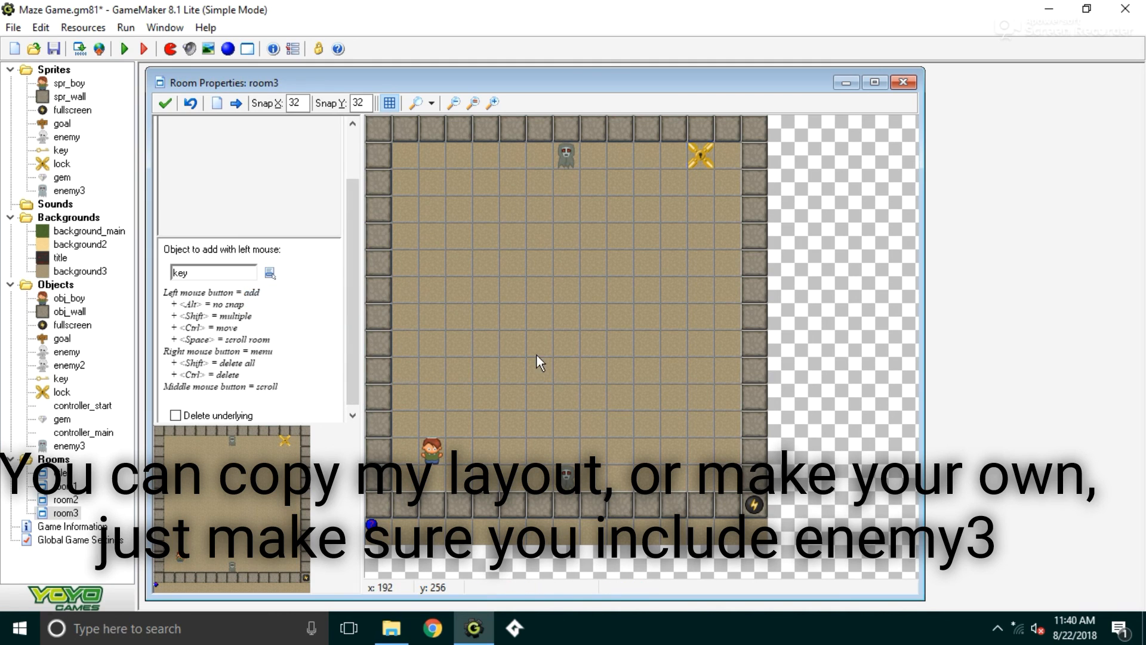
{"action": "left_click", "coordinate": [622, 471]}
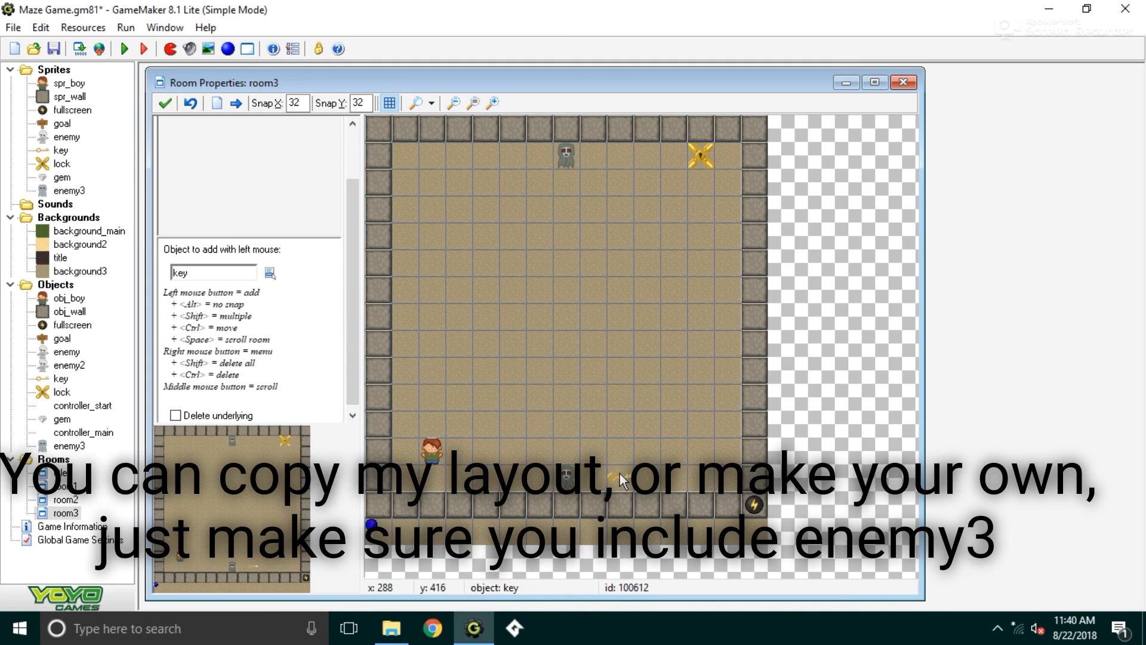
Place two obj_wall blocks beneath the lock and the empty corner cell beside it, removing the surplus block
{"action": "left_click", "coordinate": [293, 206]}
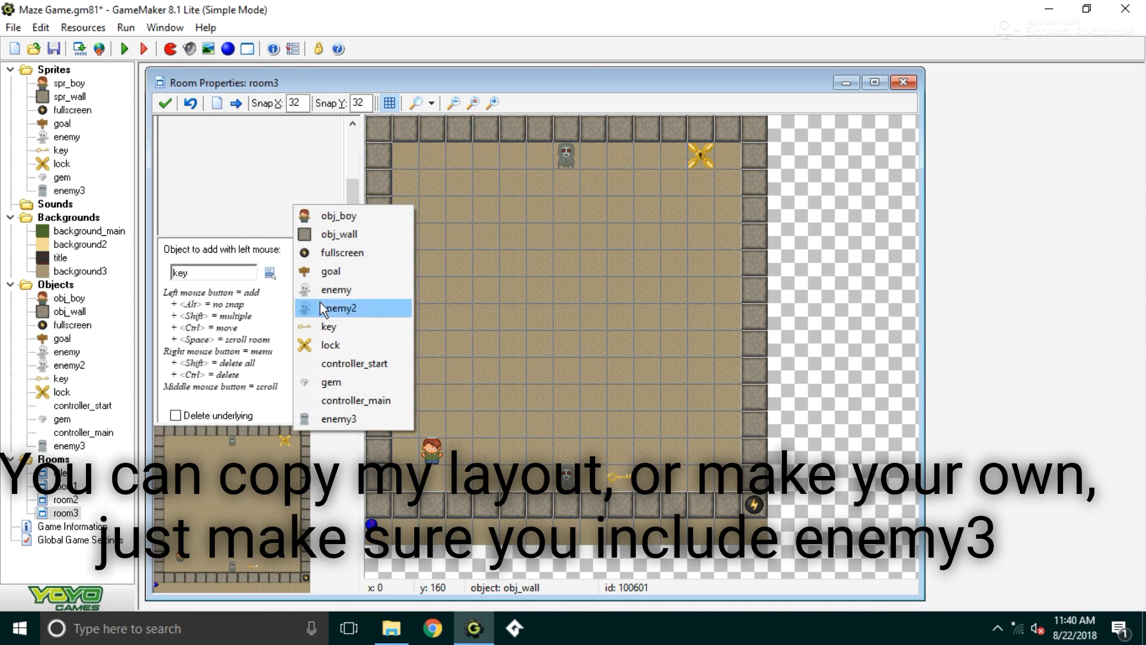
{"action": "left_click", "coordinate": [354, 253]}
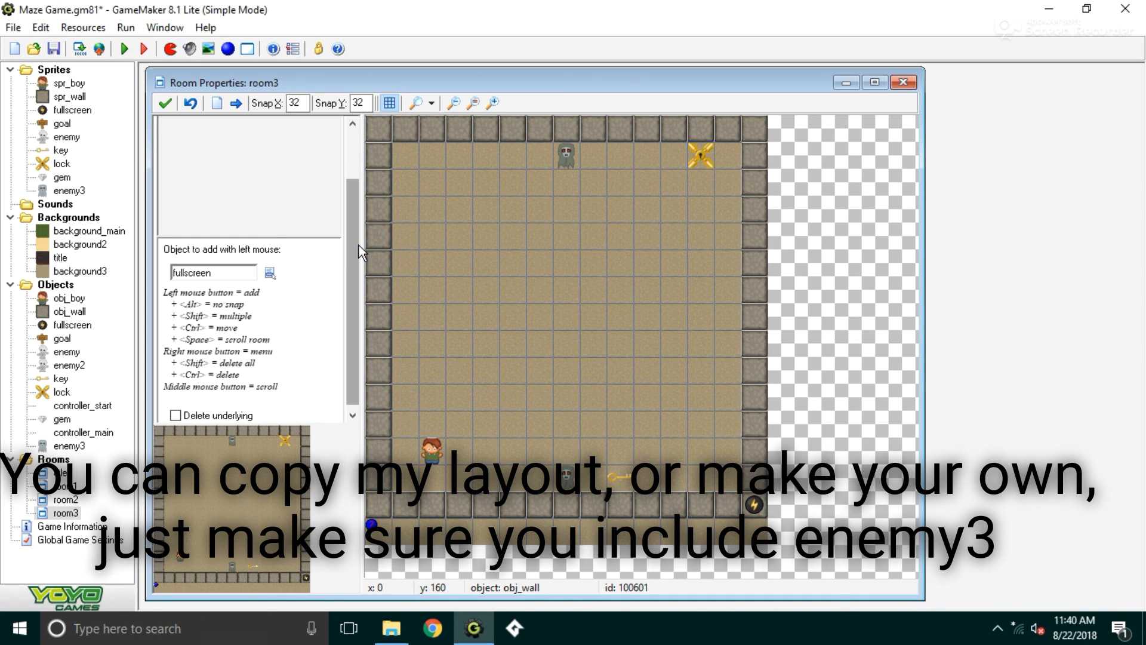
{"action": "left_click", "coordinate": [300, 187]}
{"action": "left_click", "coordinate": [345, 217]}
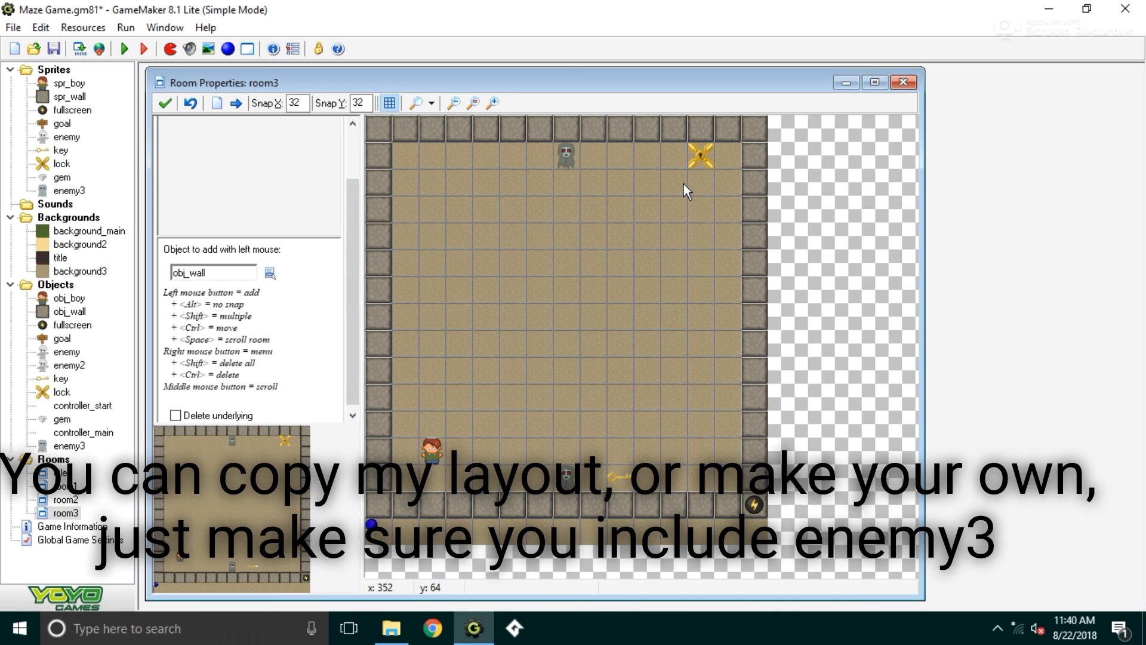
{"action": "left_click_drag", "start_coordinate": [674, 181], "coordinate": [728, 188], "text": "shift"}
{"action": "right_click", "coordinate": [679, 183]}
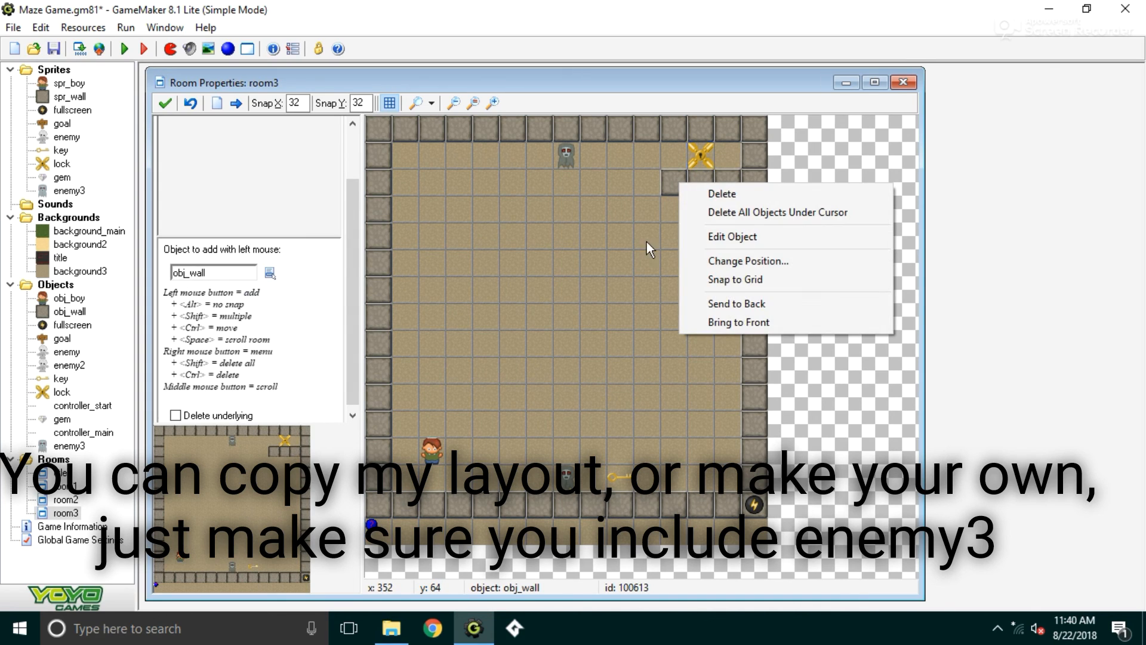
{"action": "left_click", "coordinate": [668, 242]}
{"action": "right_click", "coordinate": [687, 180]}
{"action": "left_click", "coordinate": [692, 192]}
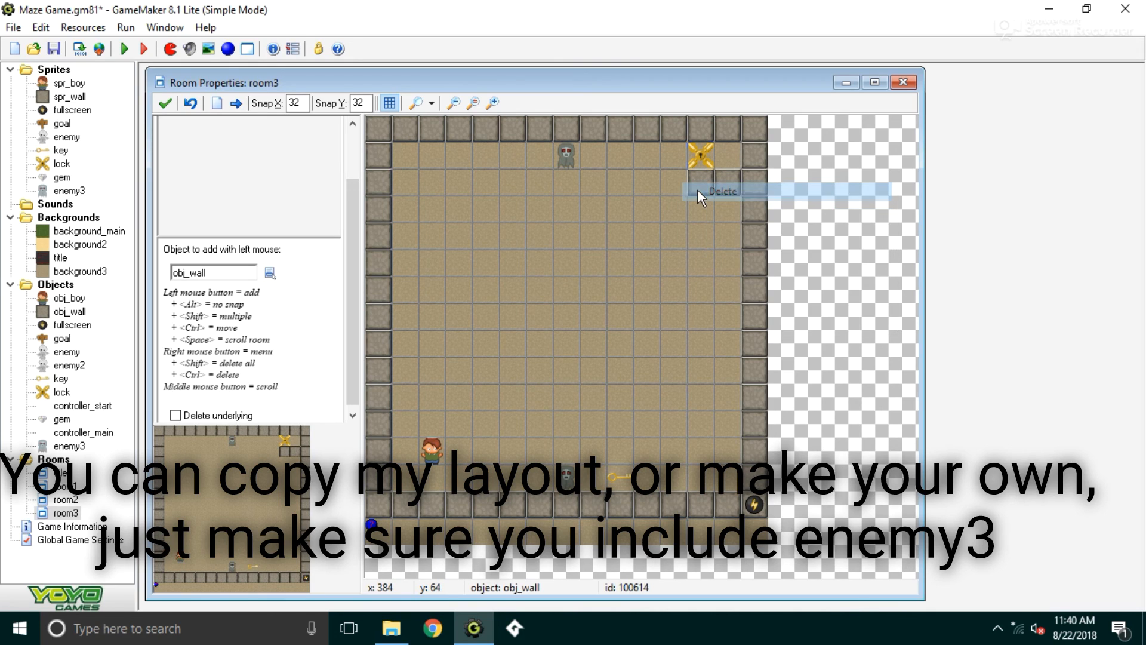
Place the goal in the upper-right corner cell enclosed by the lock and walls
{"action": "left_click", "coordinate": [270, 273]}
{"action": "left_click", "coordinate": [256, 221]}
{"action": "left_click", "coordinate": [729, 148]}
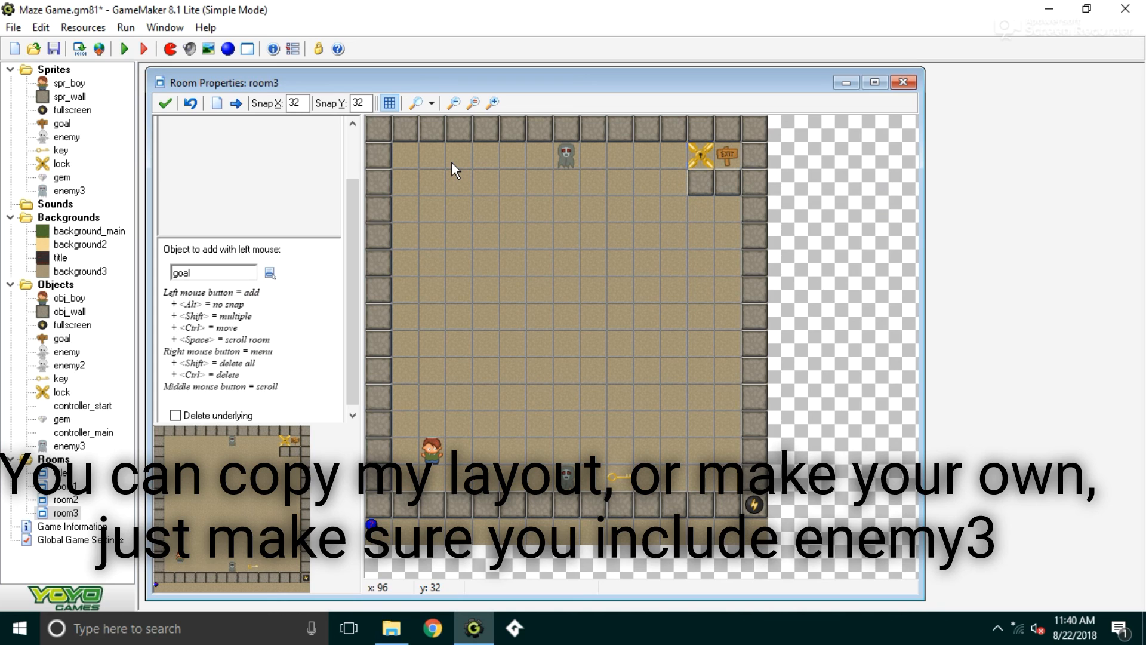
Arrange gems in two nested rectangular rings with a vertical pair in the middle, delete the stray gem between the rings, and accept room3
{"action": "left_click", "coordinate": [270, 272]}
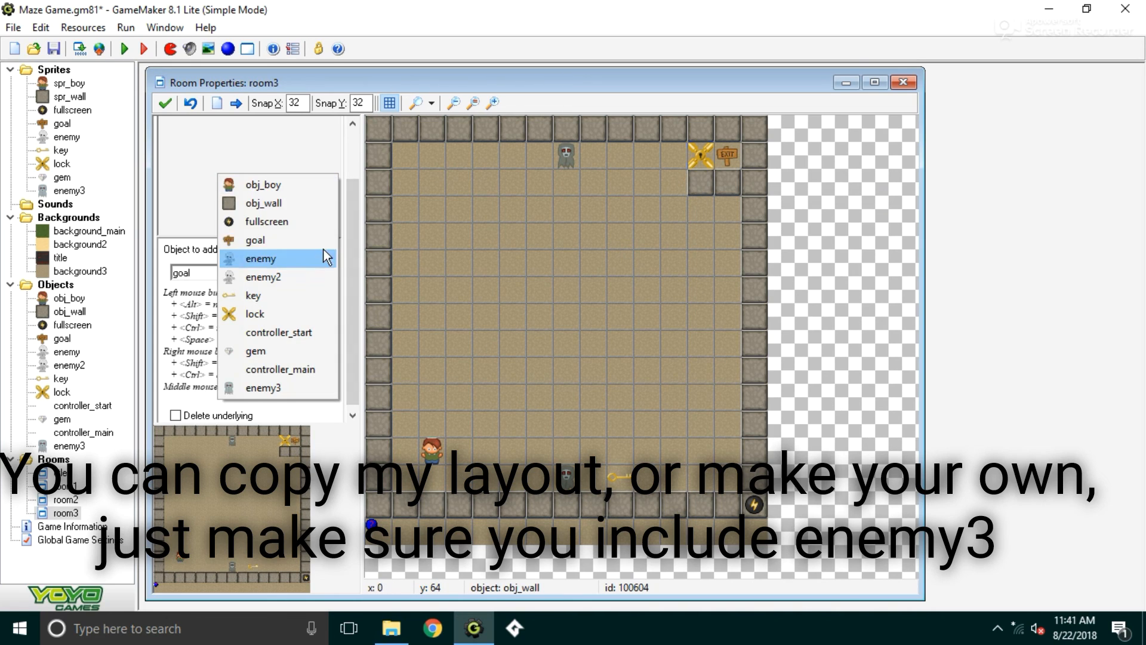
{"action": "left_click", "coordinate": [288, 349]}
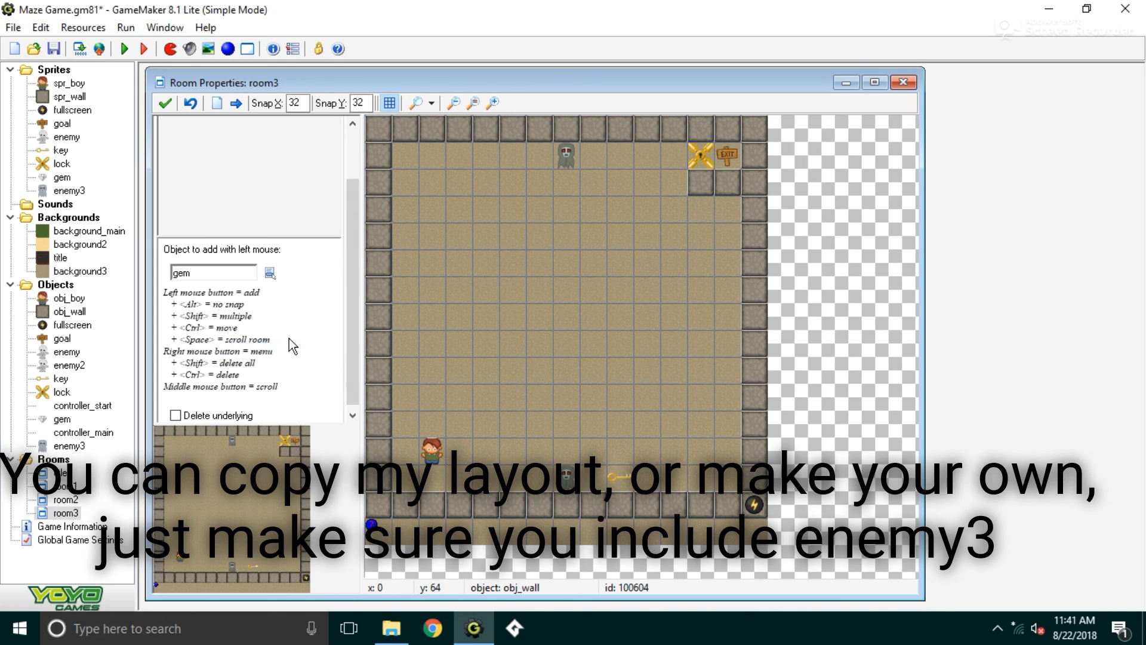
{"action": "left_click_drag", "start_coordinate": [431, 182], "coordinate": [604, 182], "text": "shift"}
{"action": "left_click_drag", "start_coordinate": [648, 285], "coordinate": [648, 368], "text": "shift"}
{"action": "mouse_move", "coordinate": [615, 423]}
{"action": "left_mouse_down", "text": "shift"}
{"action": "mouse_move", "coordinate": [438, 428]}
{"action": "mouse_move", "coordinate": [431, 222]}
{"action": "mouse_move", "coordinate": [585, 238]}
{"action": "mouse_move", "coordinate": [594, 335]}
{"action": "left_mouse_up", "text": "shift"}
{"action": "mouse_move", "coordinate": [597, 376]}
{"action": "left_mouse_down", "text": "shift"}
{"action": "mouse_move", "coordinate": [499, 374]}
{"action": "mouse_move", "coordinate": [479, 343]}
{"action": "mouse_move", "coordinate": [481, 271]}
{"action": "left_mouse_up", "text": "shift"}
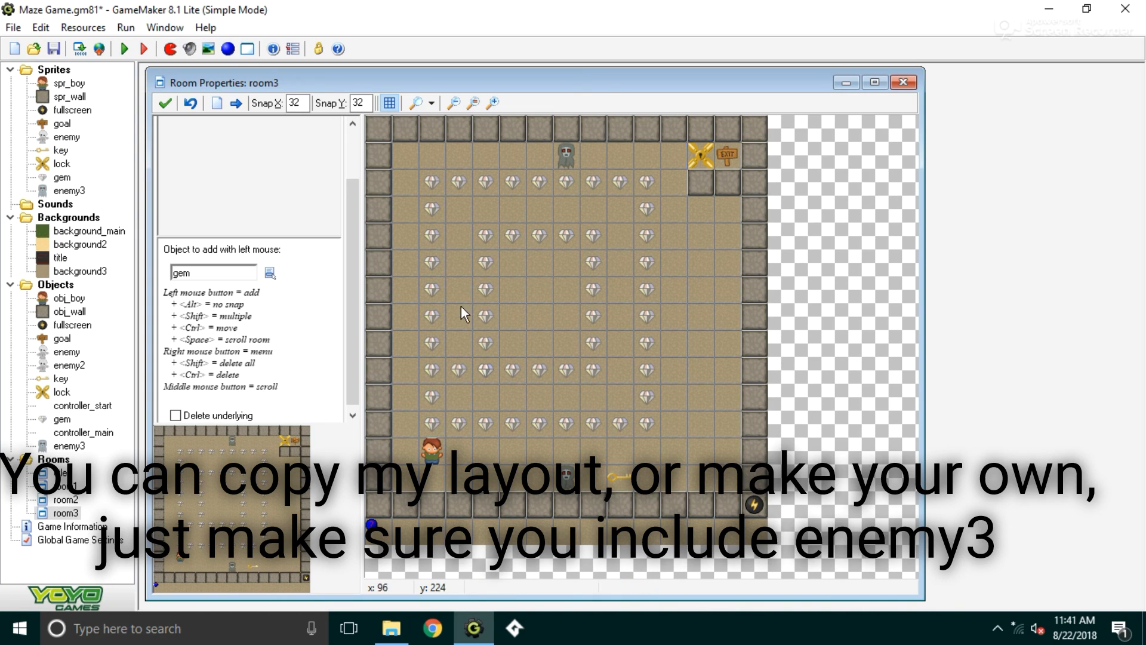
{"action": "right_click", "coordinate": [459, 368], "text": "ctrl"}
{"action": "left_click_drag", "start_coordinate": [535, 314], "coordinate": [536, 295], "text": "shift"}
{"action": "left_click", "coordinate": [164, 99]}
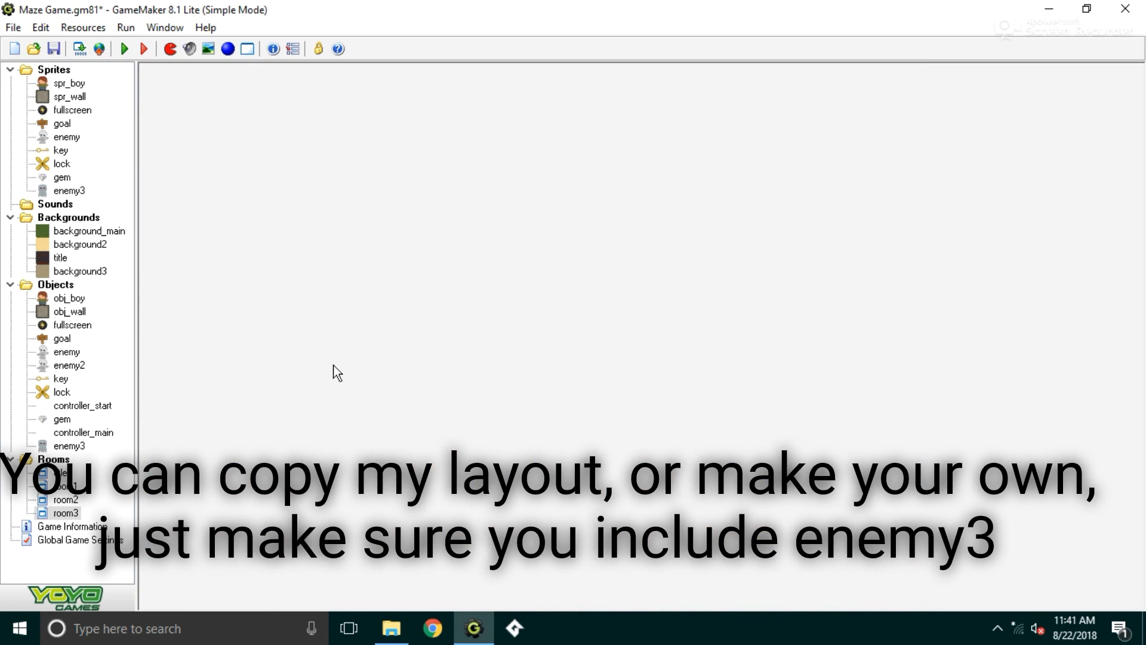
Move room3 directly below the title room in the room order and save the project
{"action": "left_click_drag", "start_coordinate": [65, 513], "coordinate": [70, 482]}
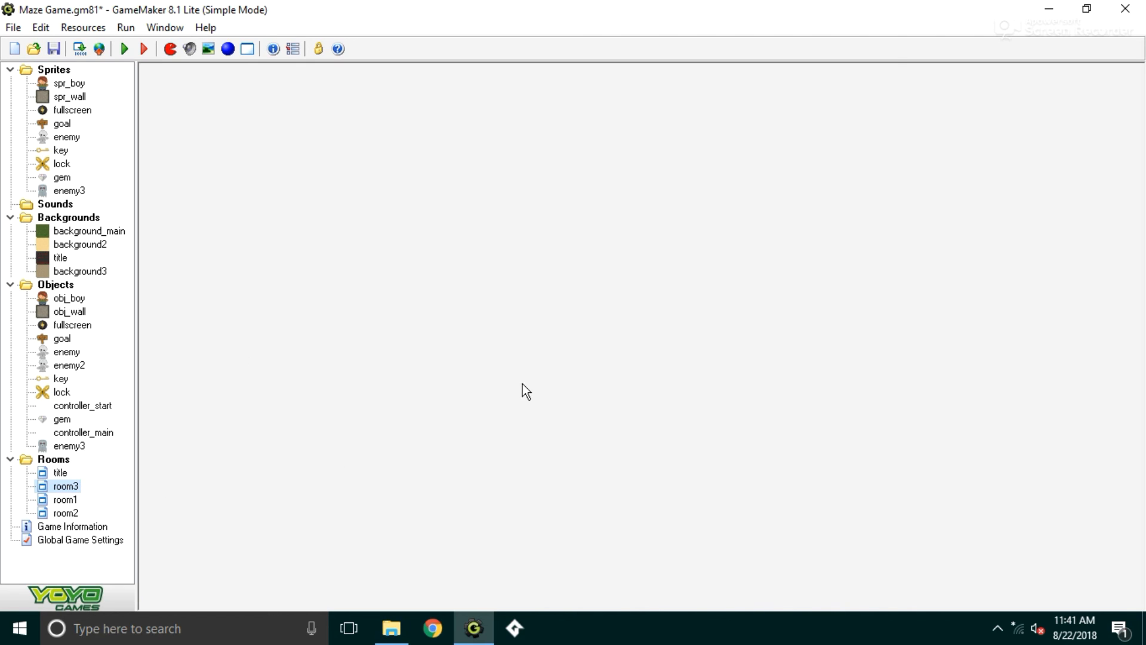
{"action": "left_click", "coordinate": [54, 49]}
Run the game, start it from the title screen, and switch to full screen
{"action": "left_click", "coordinate": [124, 49]}
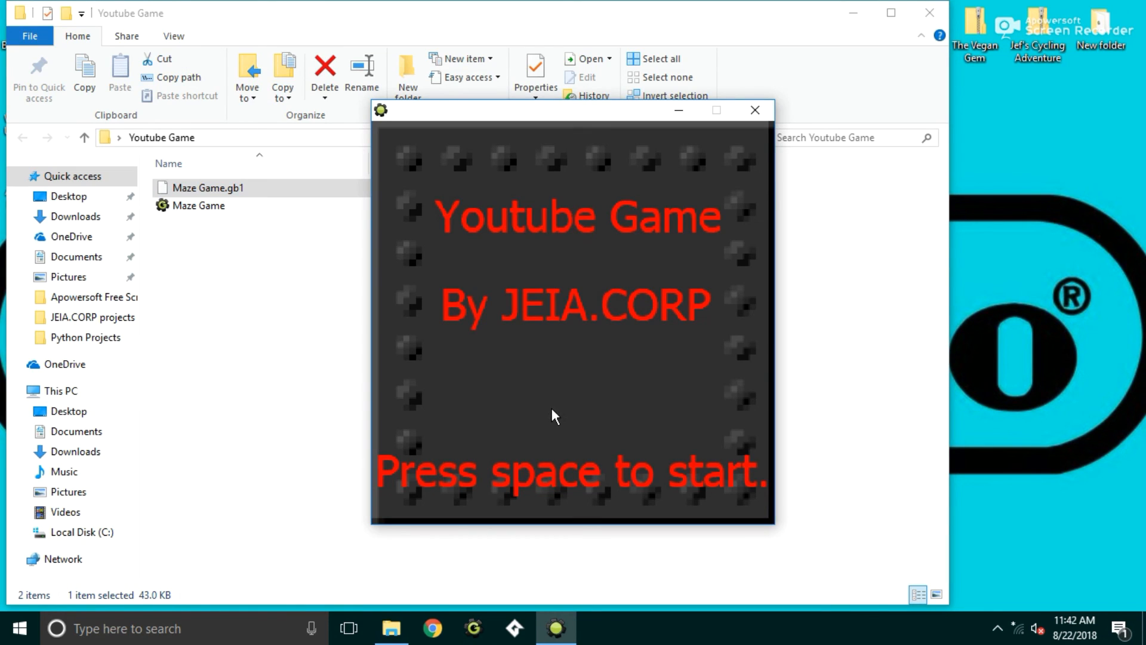
{"action": "key", "text": "space"}
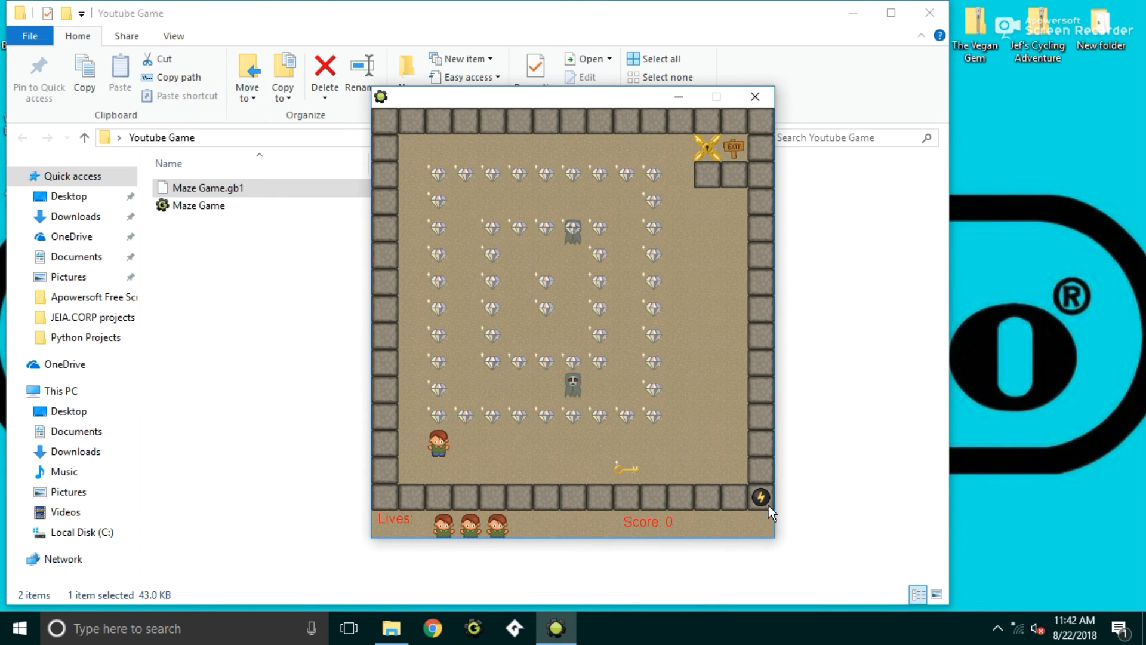
{"action": "left_click", "coordinate": [767, 500]}
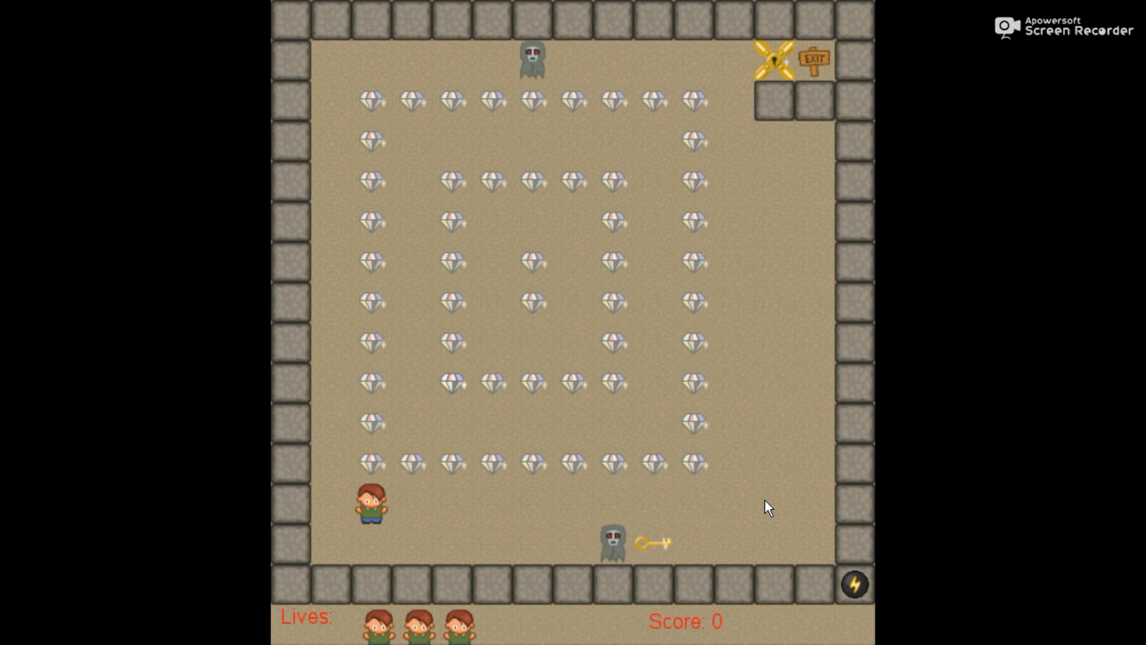
Playtest room3 by steering the boy through the gems while checking the enemy3 ghosts' movement, quit the game, and close the Youtube Game folder window
{"action": "key", "text": "Right"}
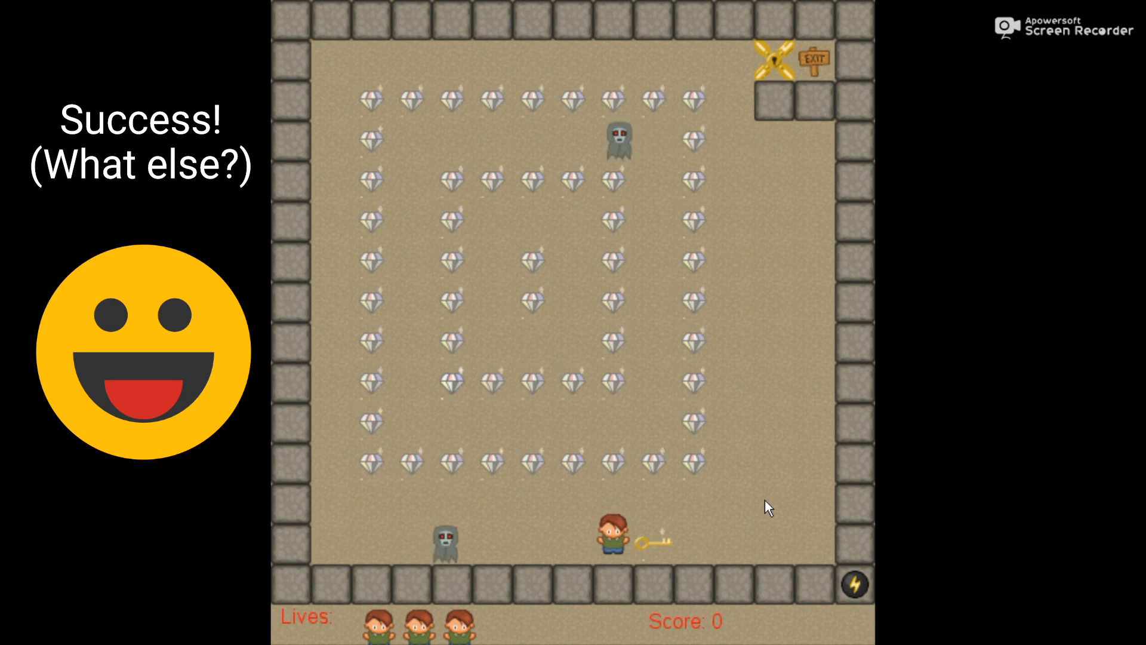
{"action": "key", "text": "Down"}
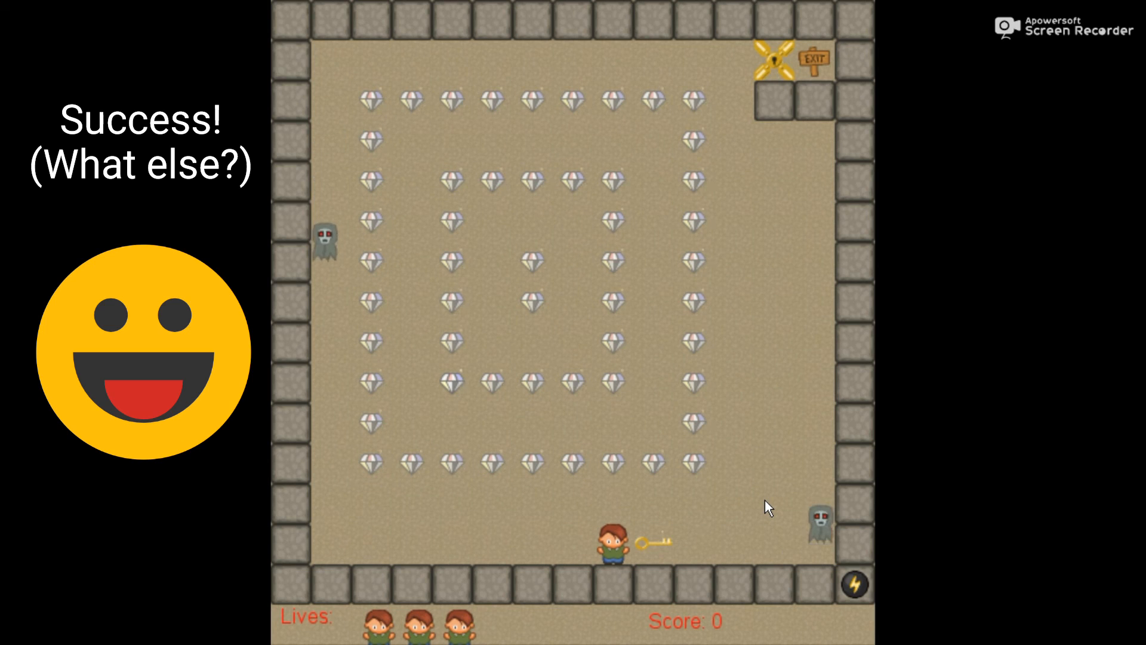
{"action": "key", "text": "Up"}
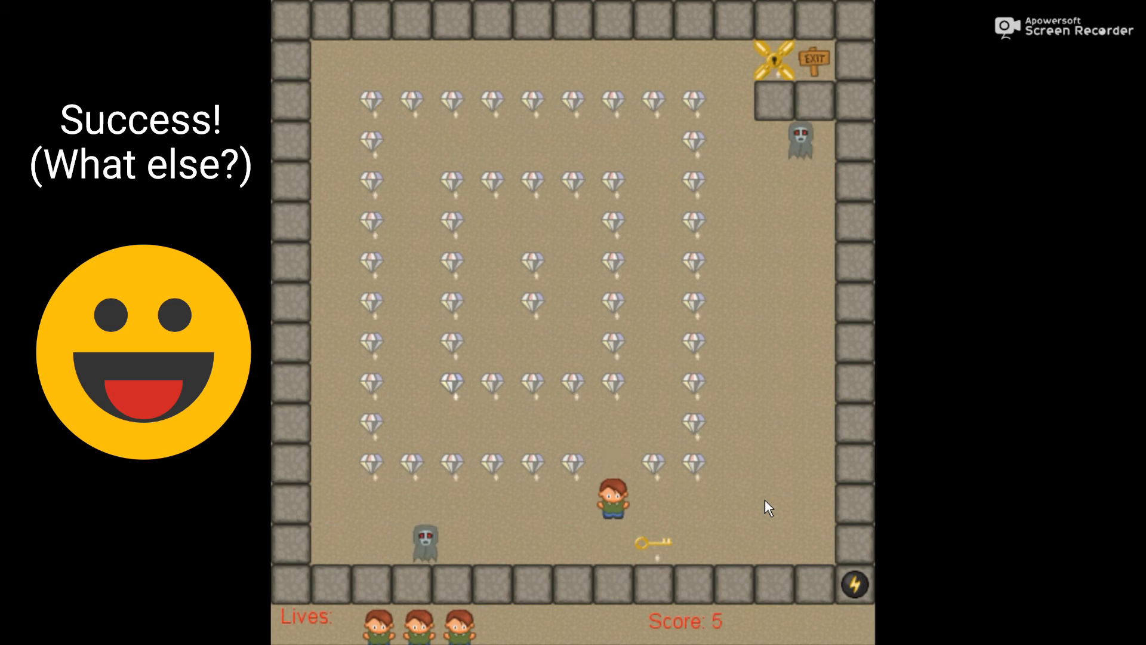
{"action": "key", "text": "Left"}
{"action": "key", "text": "Left"}
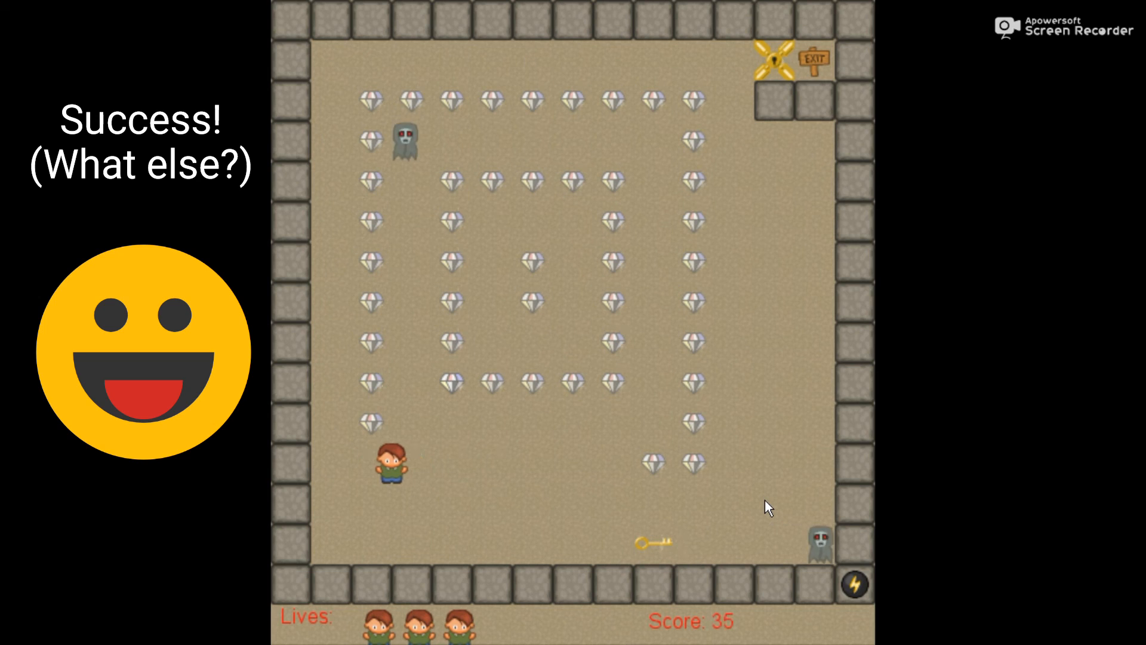
{"action": "key", "text": "Right"}
{"action": "key", "text": "Up"}
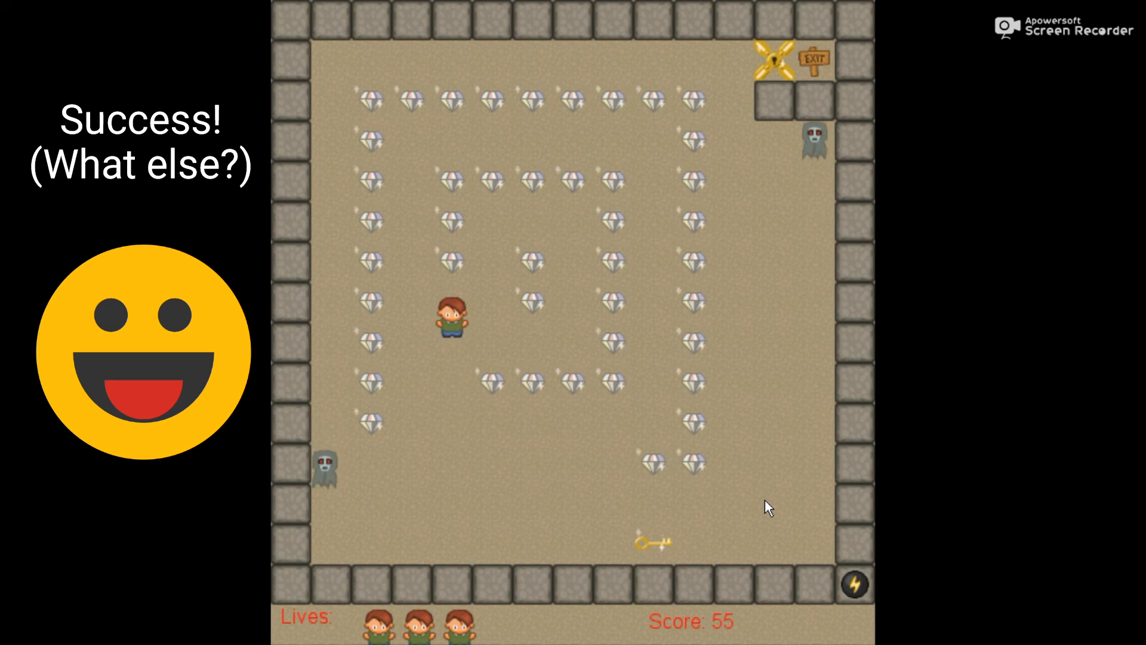
{"action": "key", "text": "Right"}
{"action": "key", "text": "Down"}
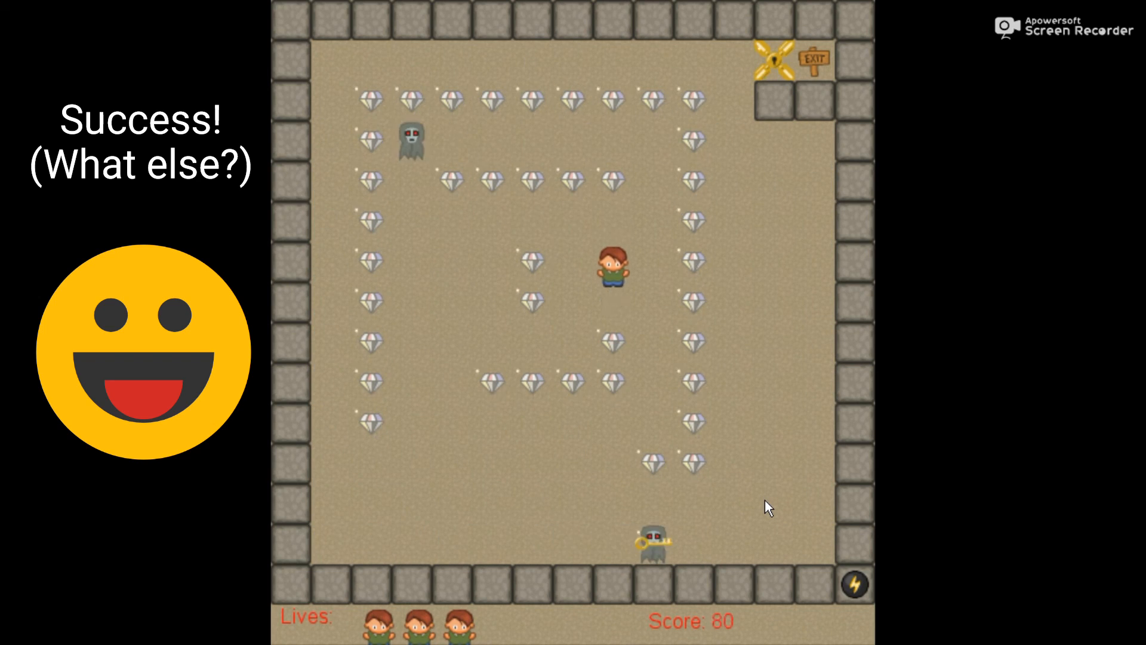
{"action": "key", "text": "Right"}
{"action": "key", "text": "Left"}
{"action": "key", "text": "Down"}
{"action": "key", "text": "Left"}
{"action": "key", "text": "Escape"}
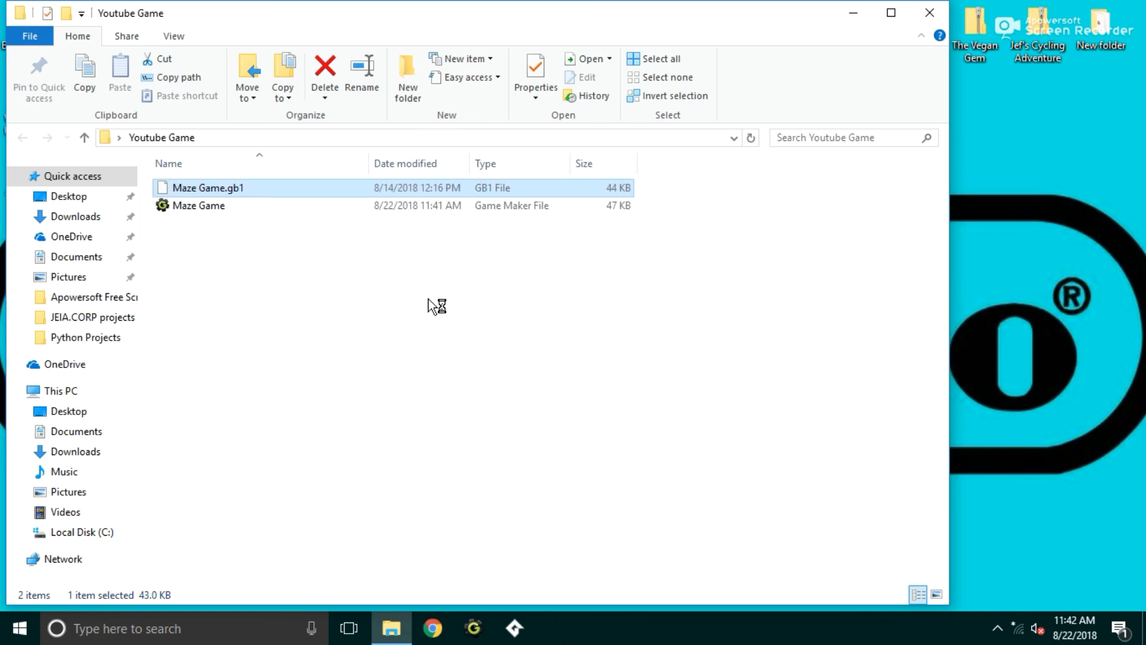
{"action": "left_click", "coordinate": [940, 11]}
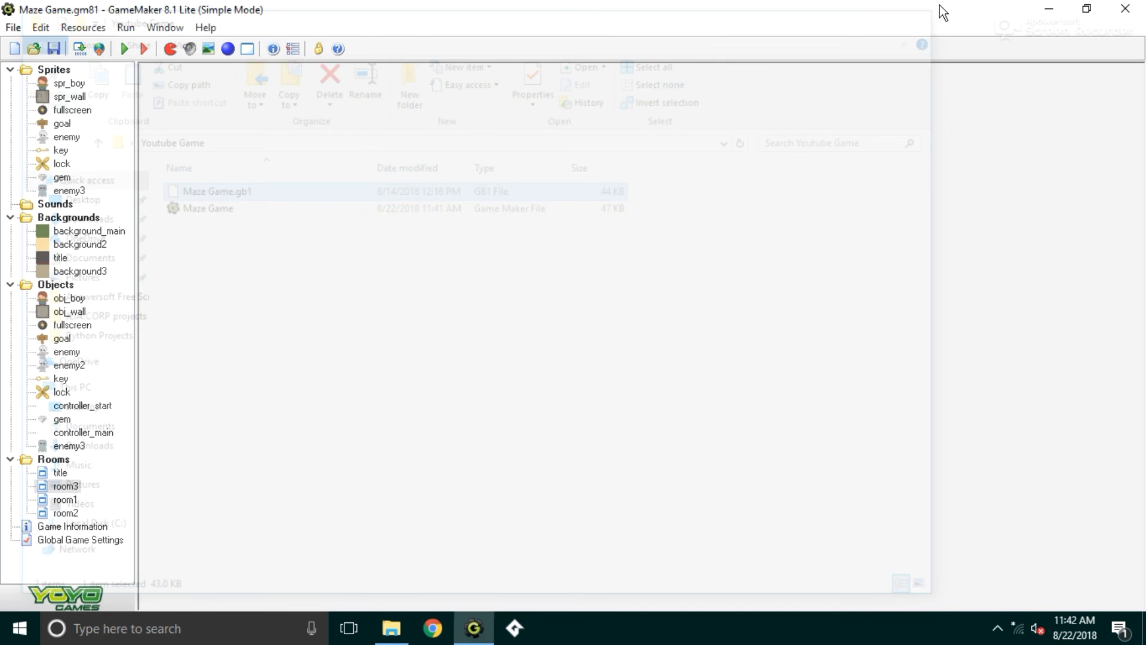
In room3, delete the key on the lowest walkable row, place a new key one cell higher in the same column, and accept the room
{"action": "double_click", "coordinate": [60, 489]}
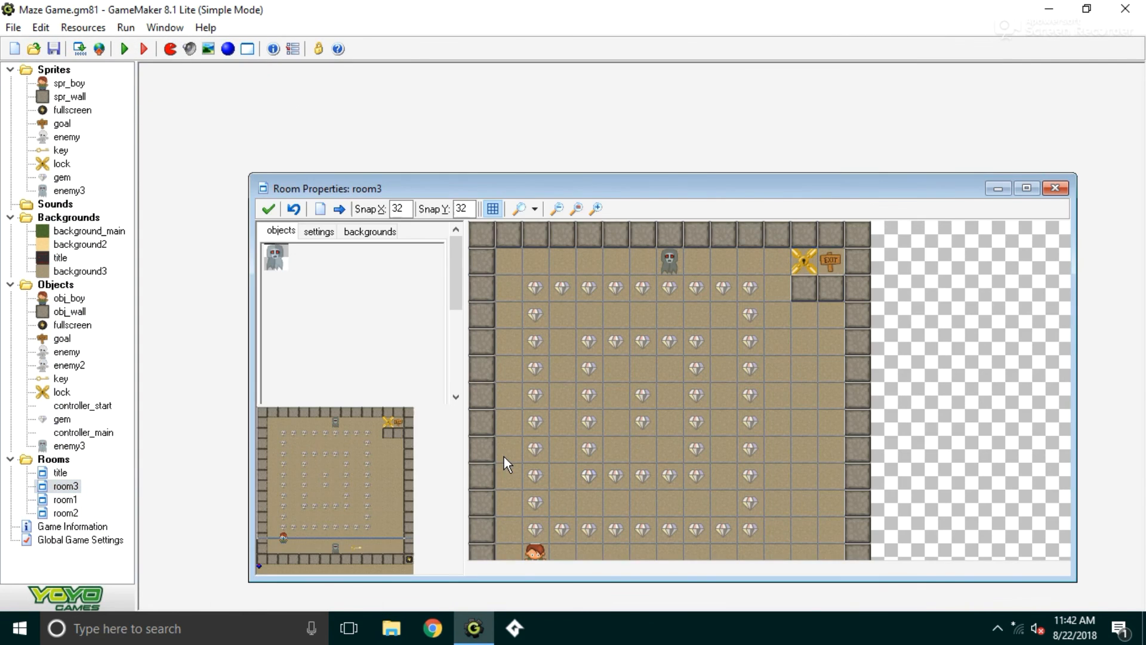
{"action": "left_click_drag", "start_coordinate": [800, 189], "coordinate": [688, 68]}
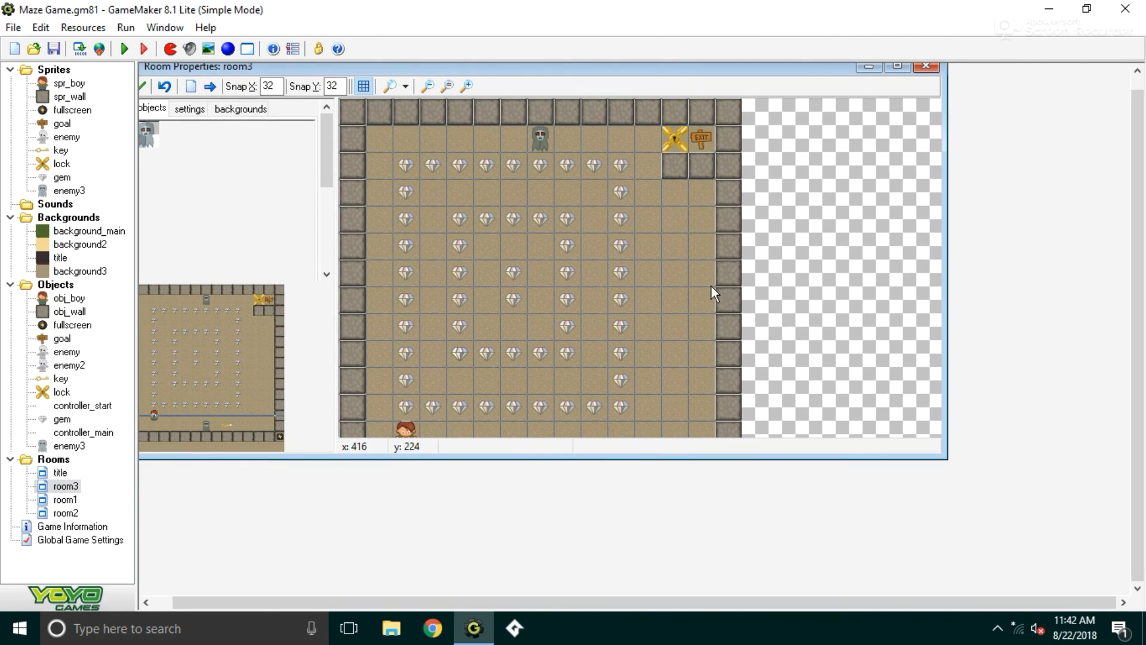
{"action": "left_click_drag", "start_coordinate": [674, 455], "coordinate": [680, 561]}
{"action": "right_click", "coordinate": [604, 458]}
{"action": "left_click", "coordinate": [624, 469]}
{"action": "left_click", "coordinate": [290, 272]}
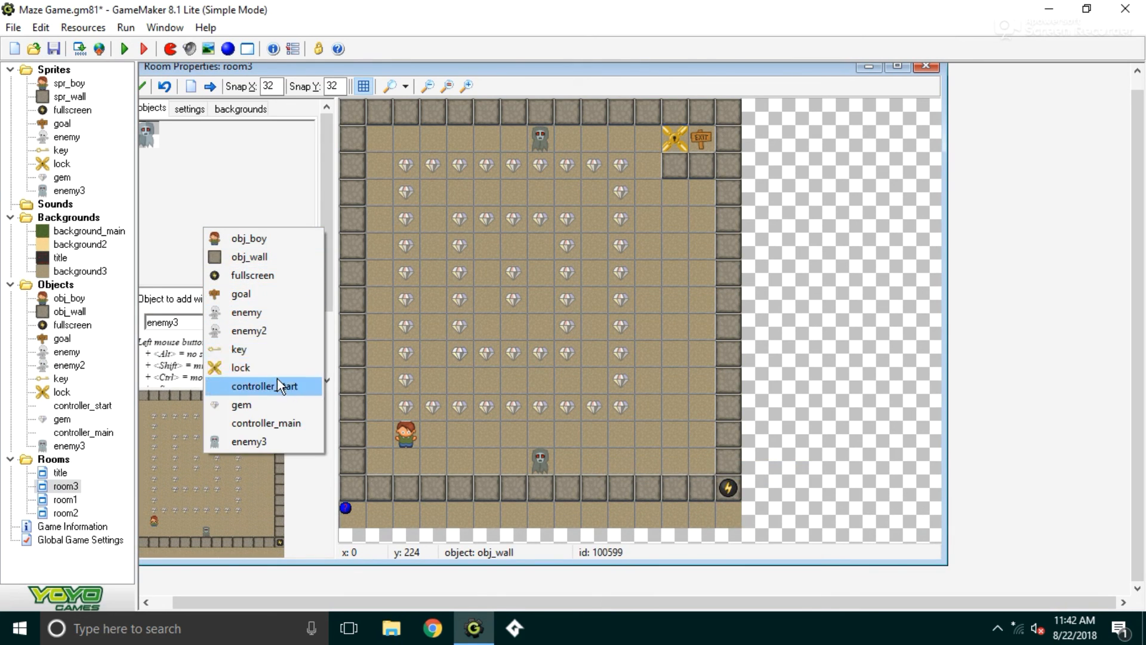
{"action": "left_click", "coordinate": [271, 356]}
{"action": "left_click", "coordinate": [604, 422]}
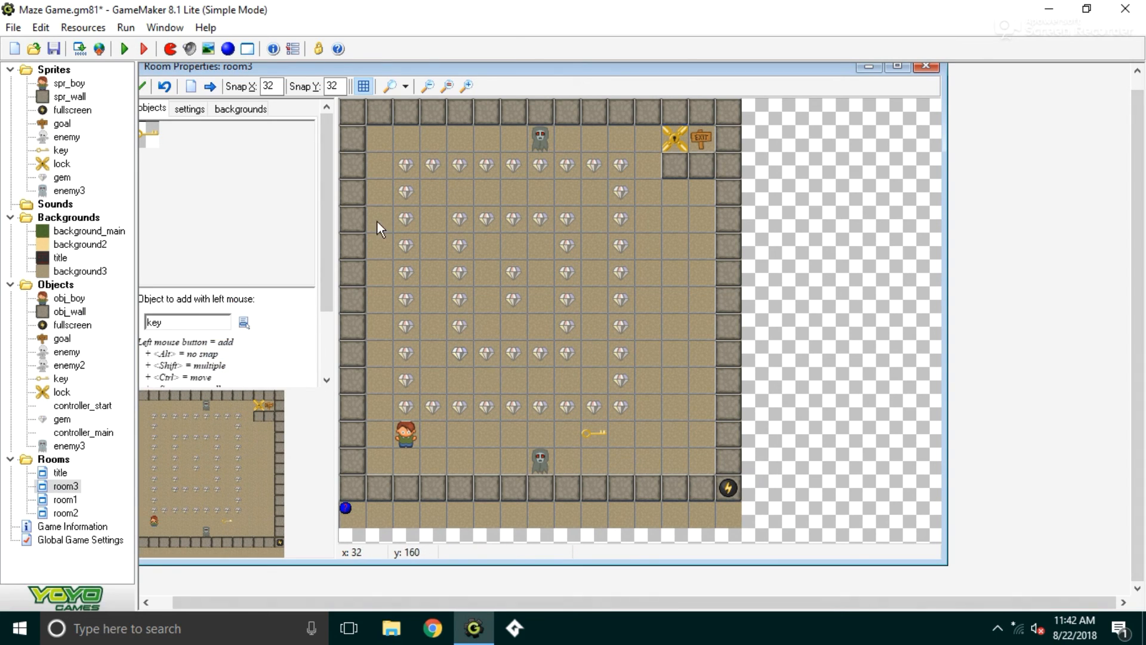
{"action": "left_click", "coordinate": [142, 85]}
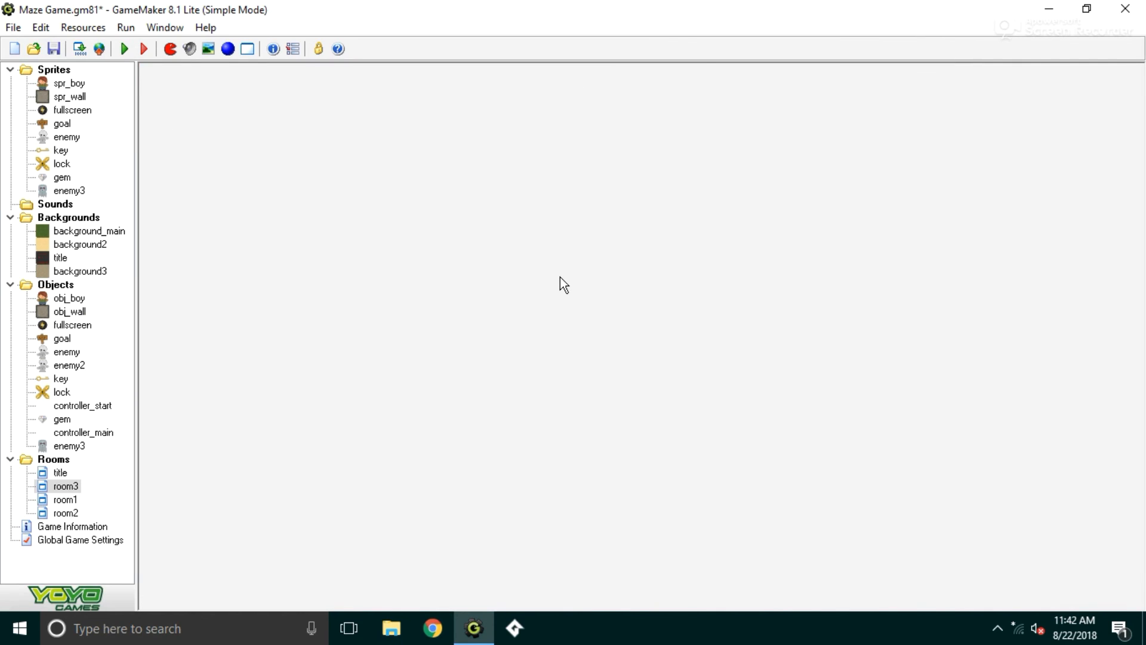
Collapse the Sprites, Backgrounds, Objects and Rooms folders in the resource tree
{"action": "left_click", "coordinate": [10, 70]}
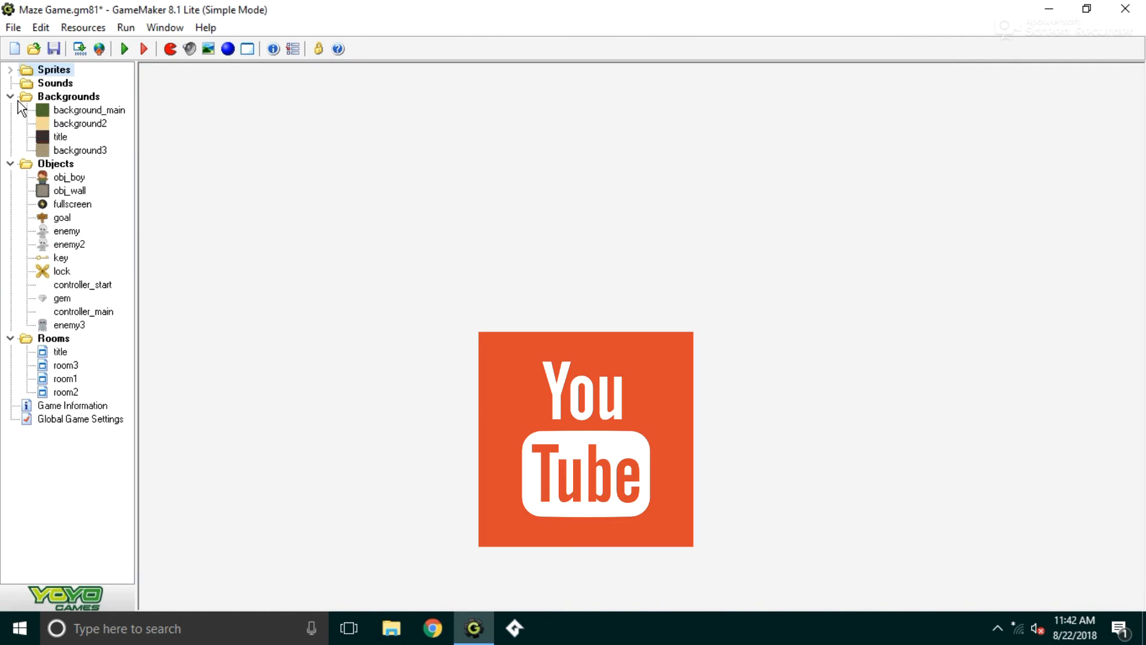
{"action": "double_click", "coordinate": [26, 96]}
{"action": "double_click", "coordinate": [23, 114]}
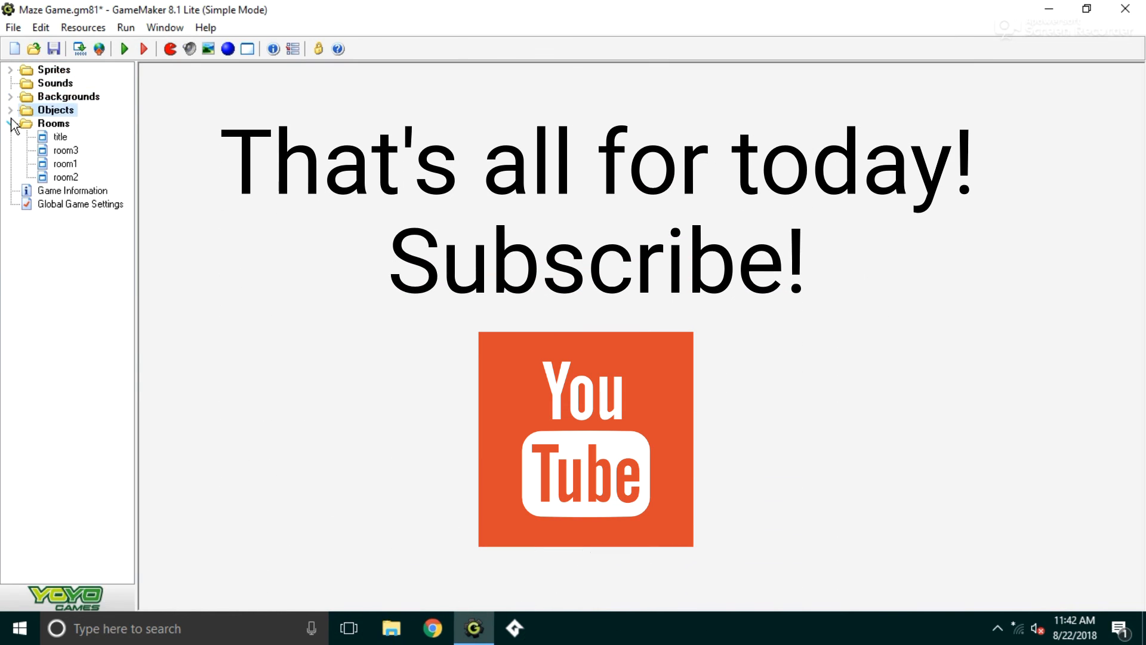
{"action": "double_click", "coordinate": [11, 125]}
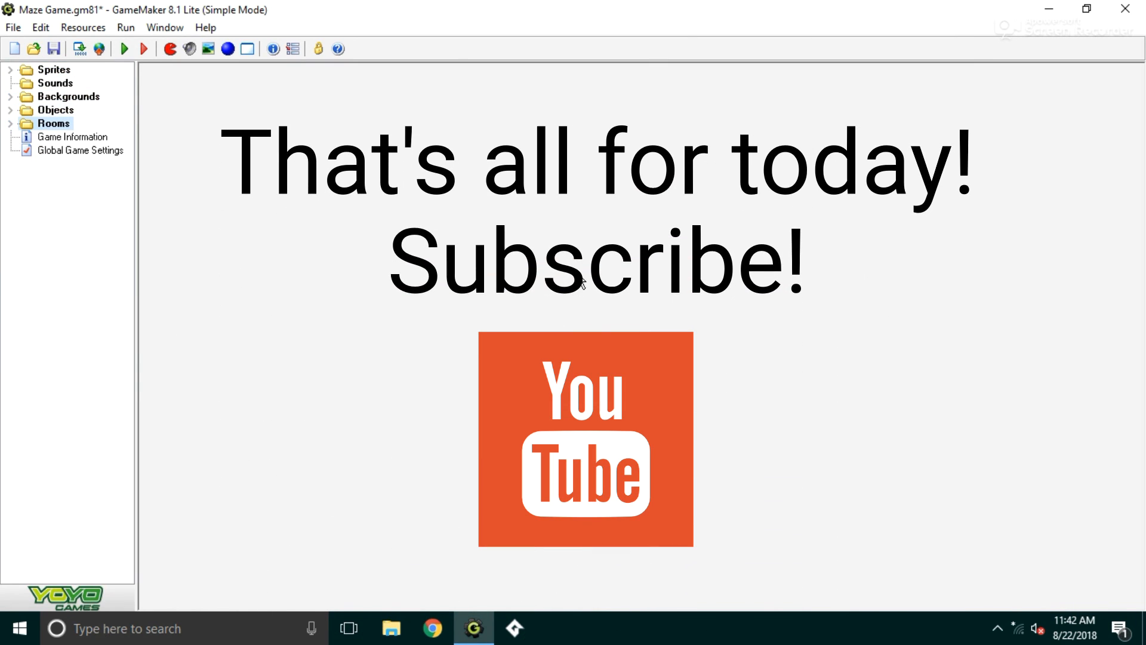